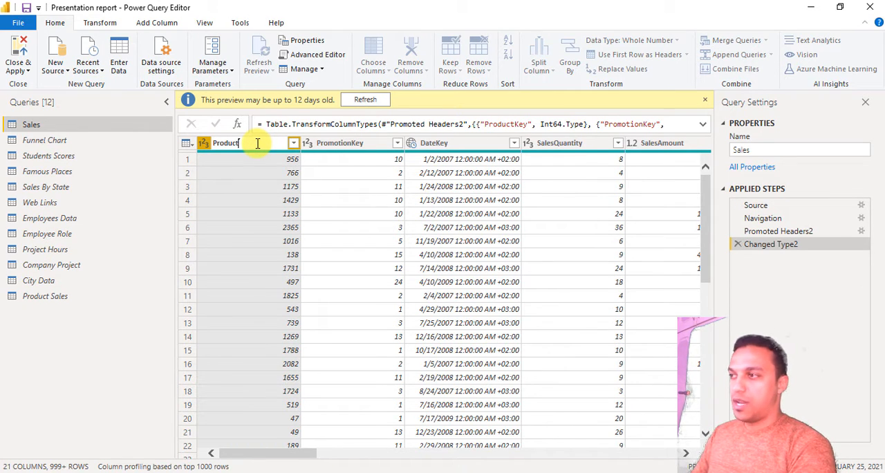
- Rename the ProductKey column as Product and place it between the SalesQuantity and SalesAmount columns
key(Return)
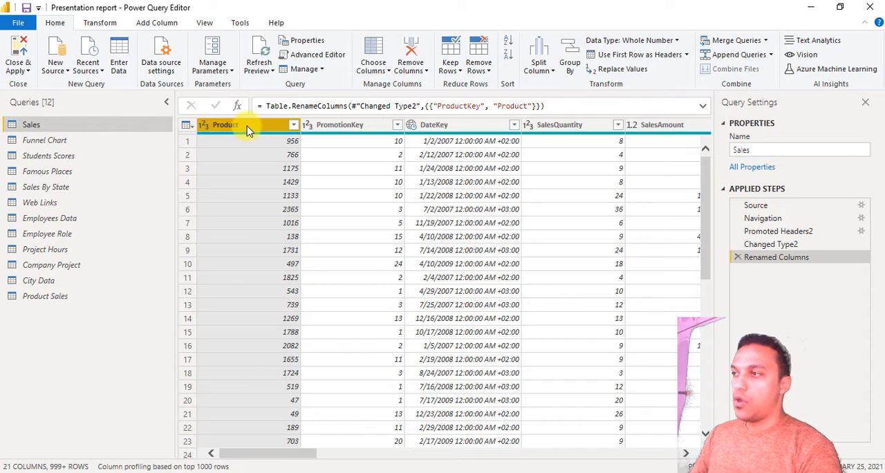
drag(247, 130, 581, 148)
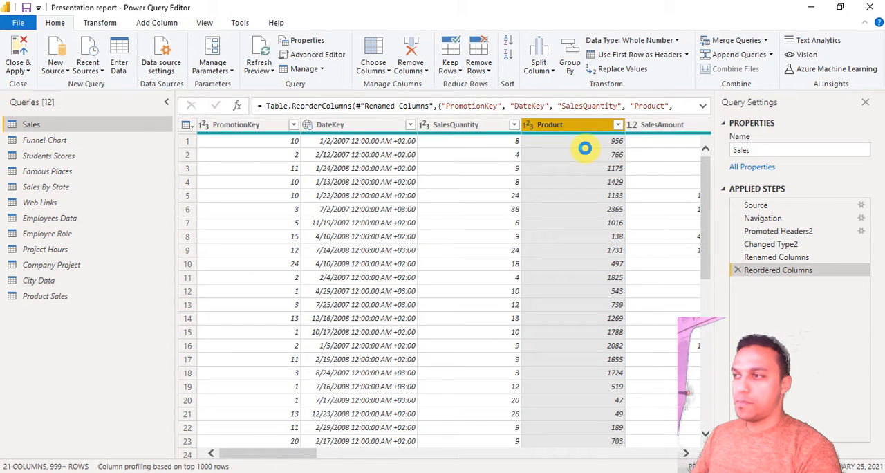
- Move the Product column one position to the left and back one position to the right
right_click(584, 125)
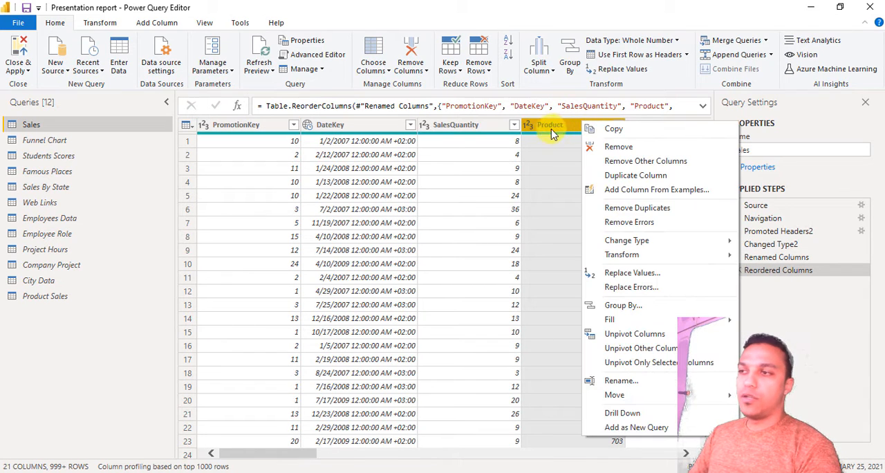
mouse_move(586, 396)
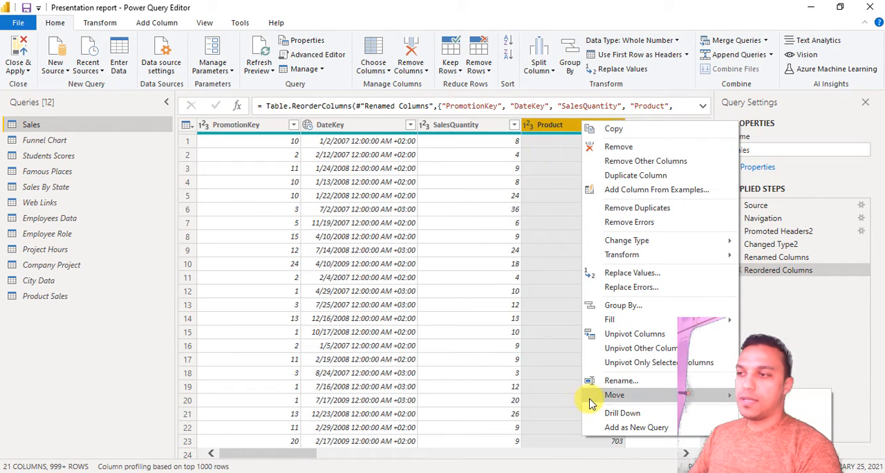
click(818, 403)
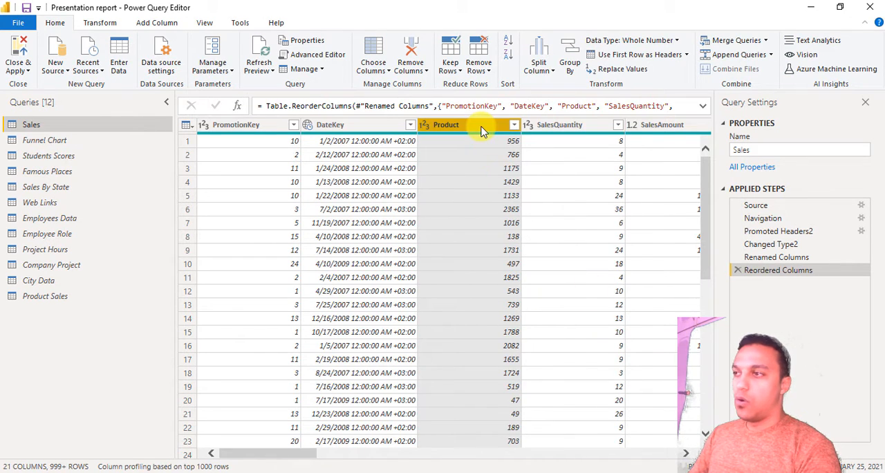
right_click(483, 132)
mouse_move(630, 402)
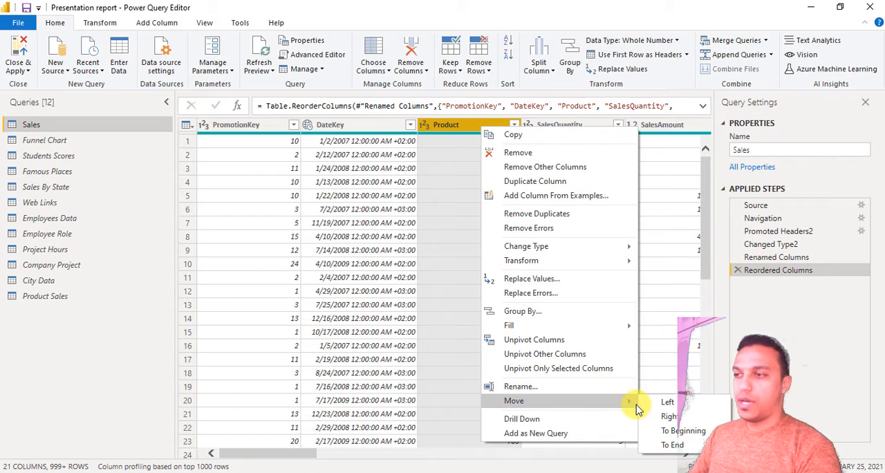
click(683, 418)
- Move the Product column to the end of the Sales table and return to the first columns
right_click(593, 126)
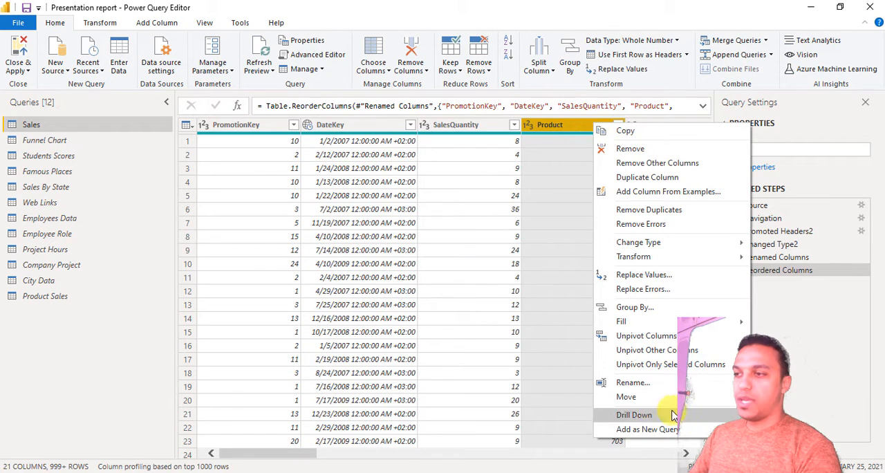
key(Escape)
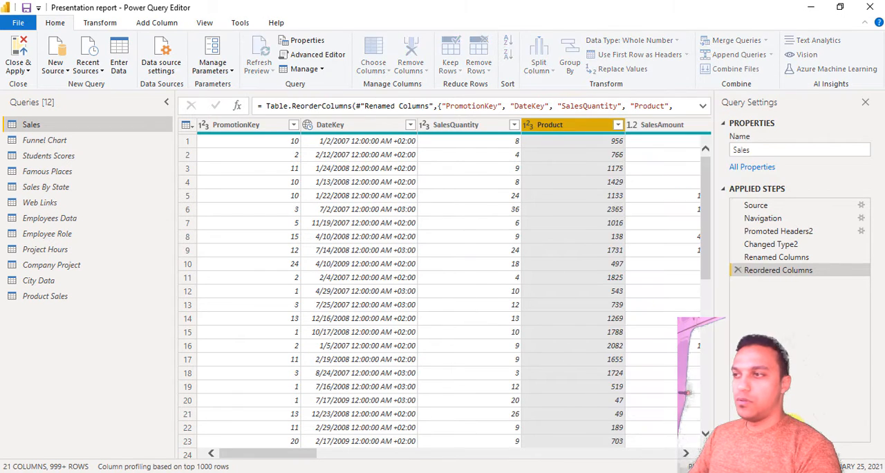
right_click(262, 126)
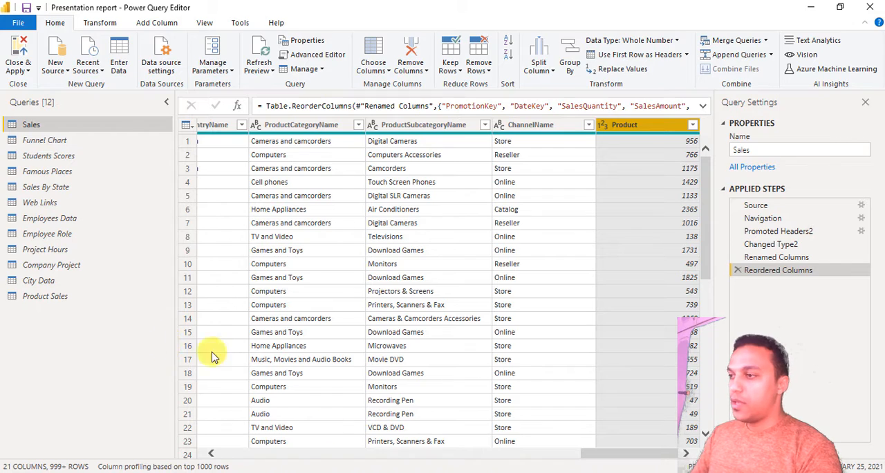
click(255, 453)
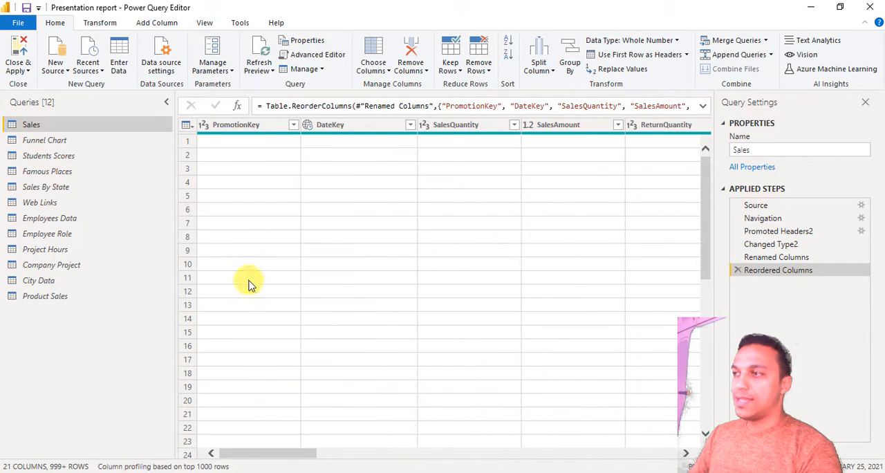
- Remove all columns except PromotionKey from the Sales query
click(251, 127)
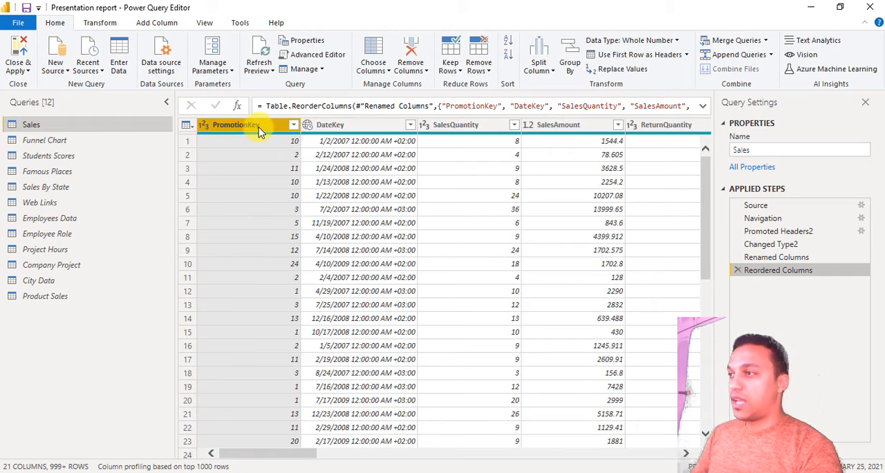
right_click(261, 129)
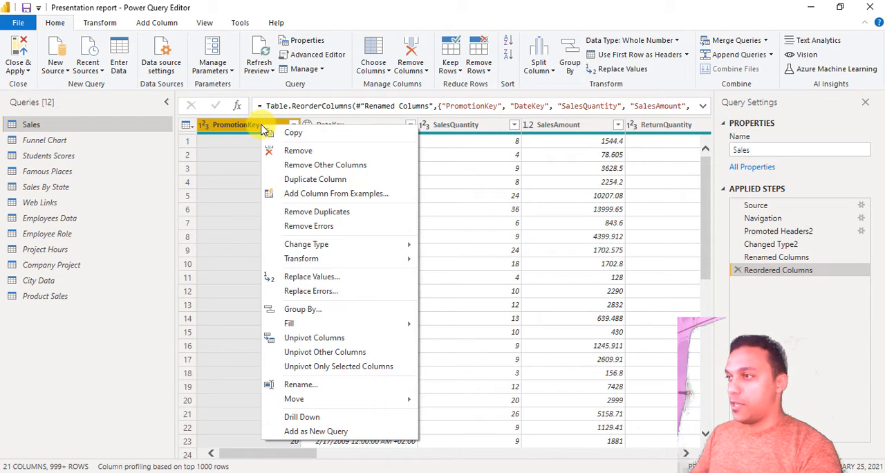
key(Escape)
click(295, 173)
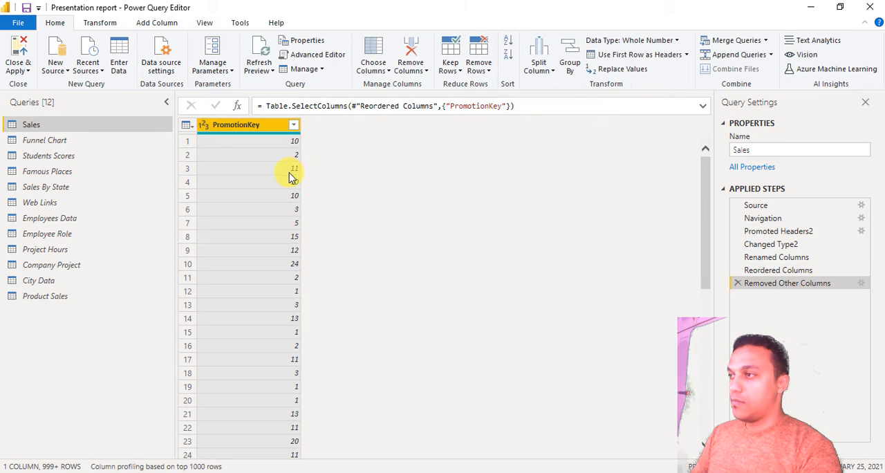
- Close and apply the query changes, and show the PromotionKey column of the Sales table in Data view
click(19, 46)
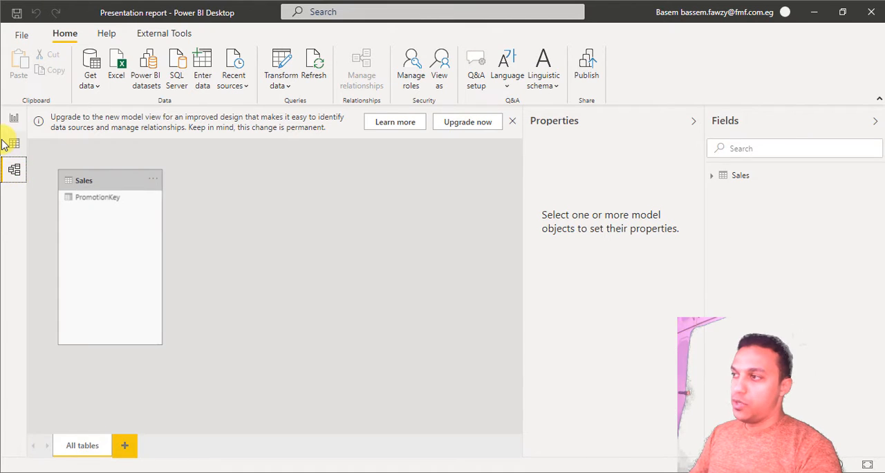
click(7, 144)
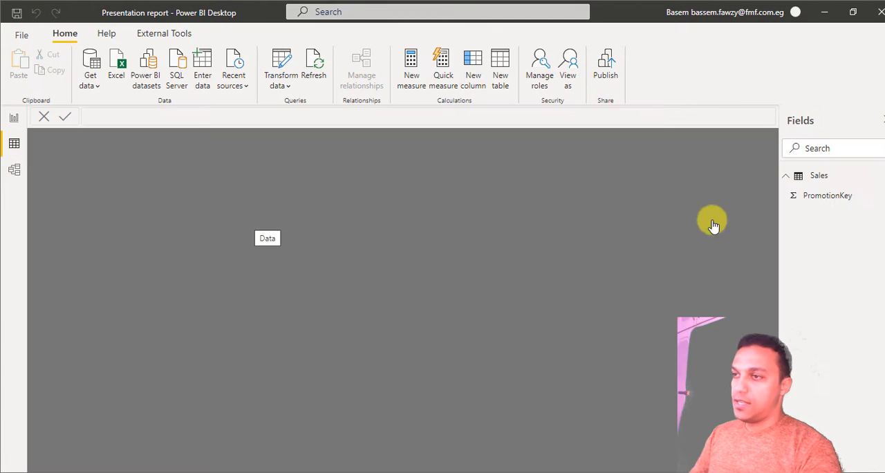
click(823, 201)
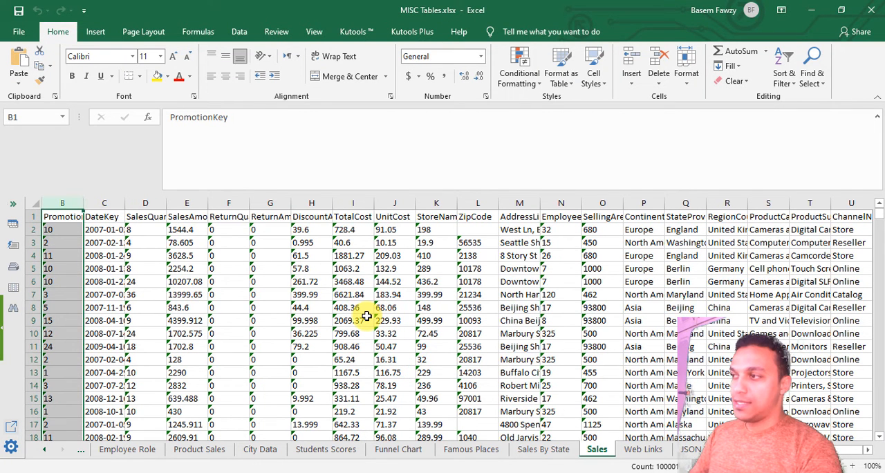
- Check the source columns on the Sales sheet of MISC Tables.xlsx in Excel and return to Power BI Desktop
click(231, 220)
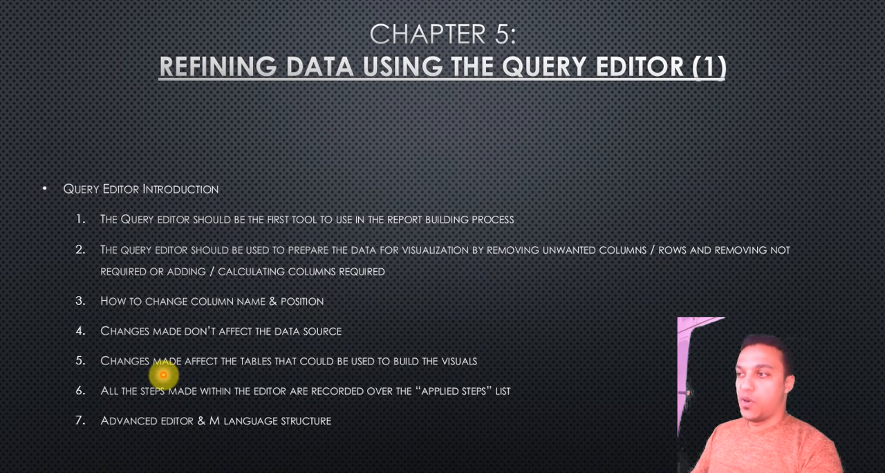
key(alt+Tab)
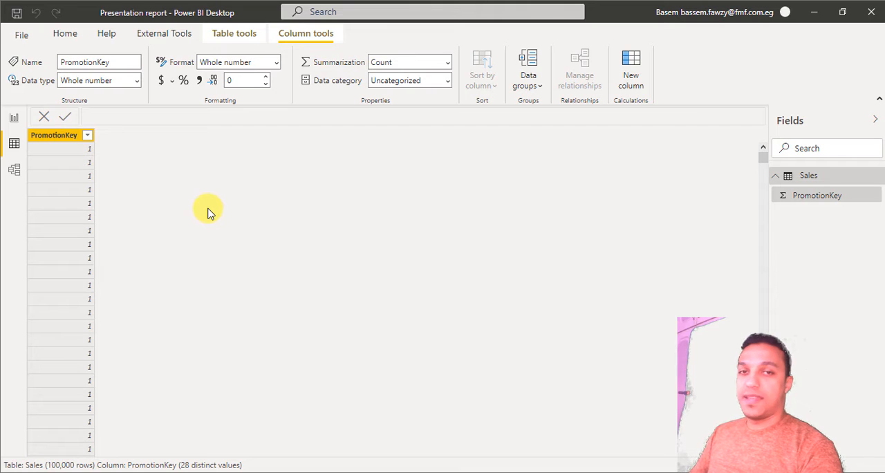
key(alt+Tab)
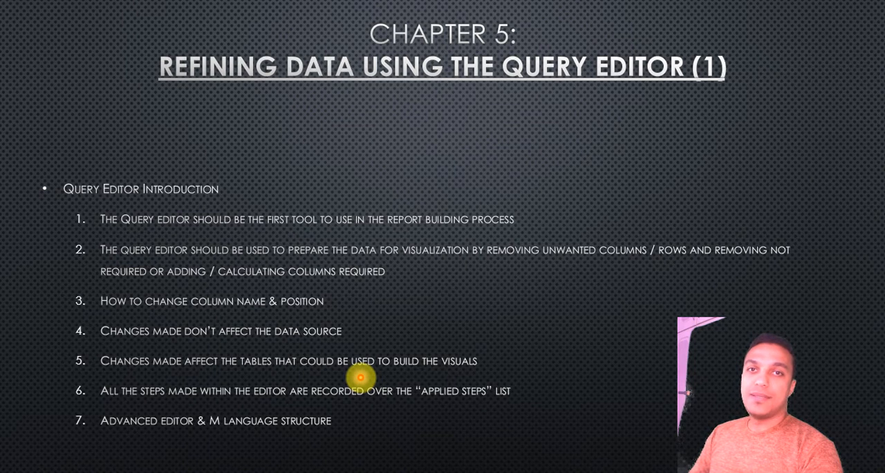
key(alt+Tab)
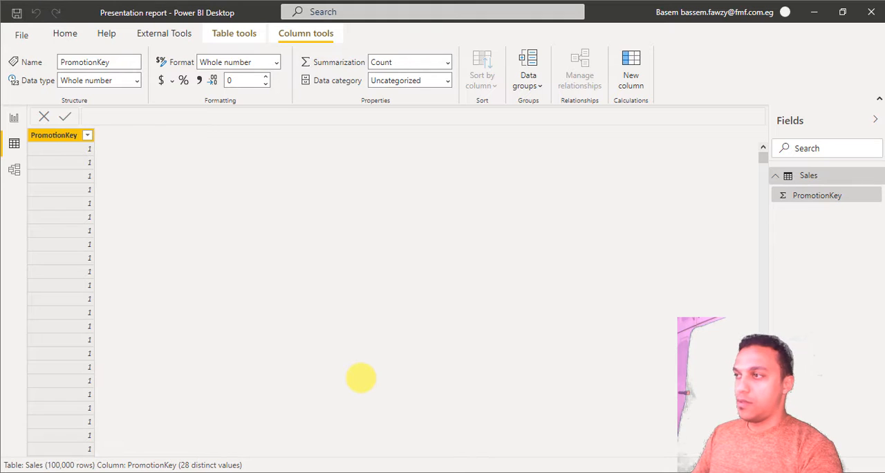
- Reopen the Power Query Editor and inspect the Removed Other Columns formula and the Reordered Columns applied step
click(67, 34)
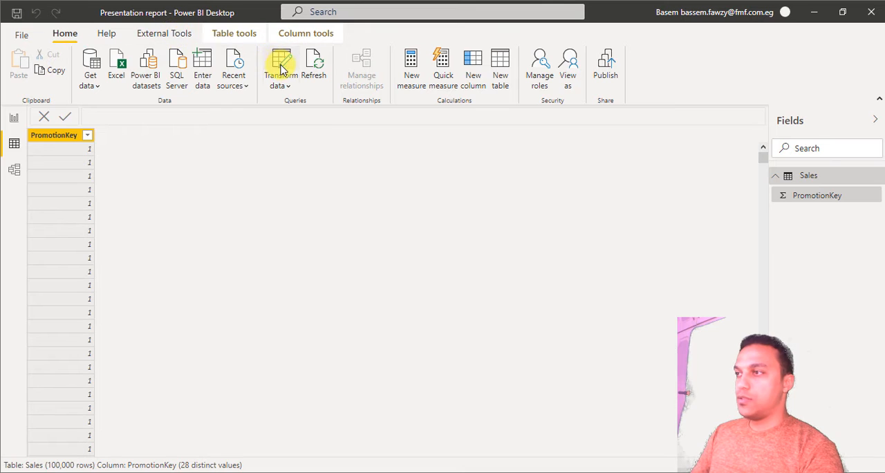
click(282, 67)
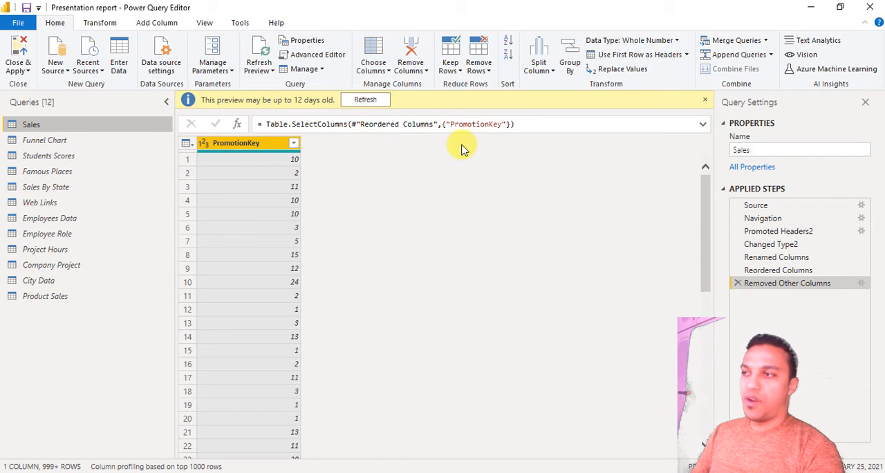
click(472, 126)
double_click(474, 125)
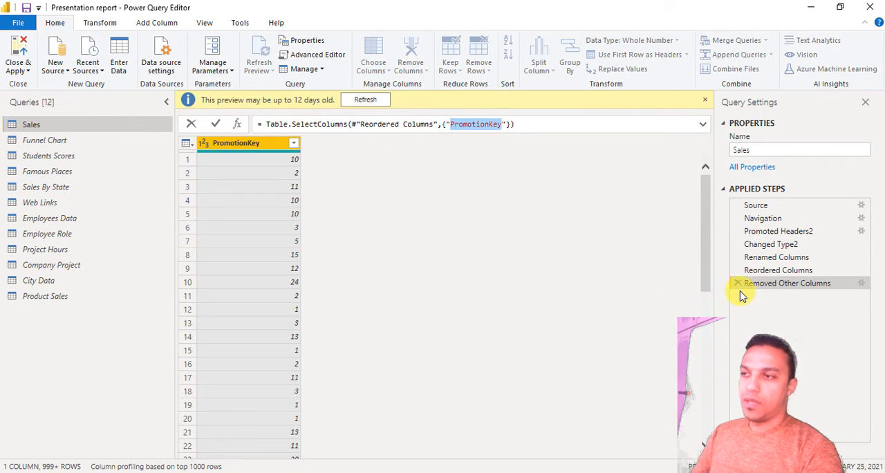
click(796, 272)
click(796, 273)
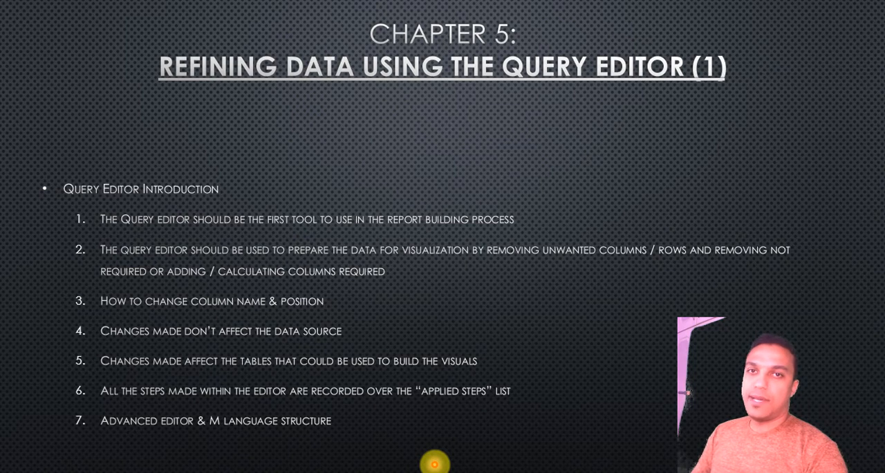
- Open the Sales query's code in the Advanced Editor and examine the let keyword and the Source line
key(alt+Tab)
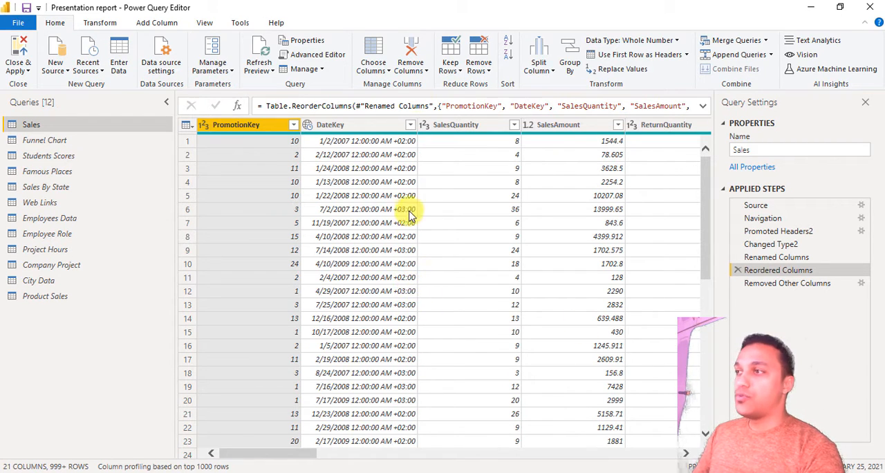
click(338, 58)
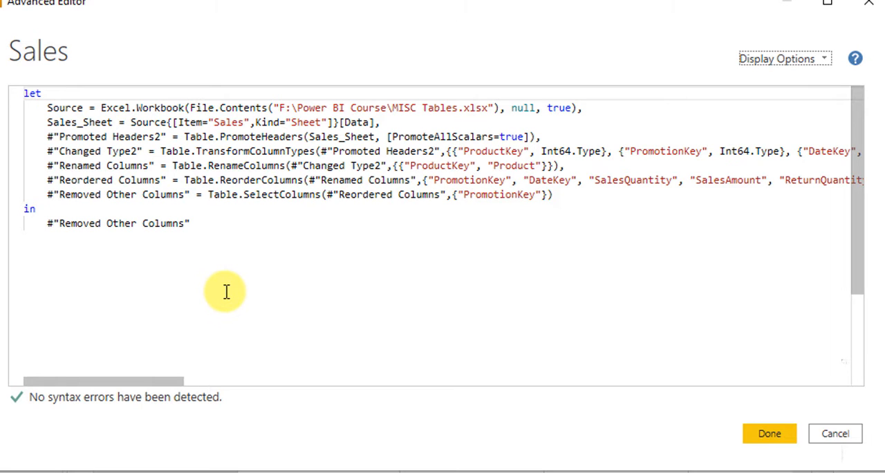
double_click(32, 92)
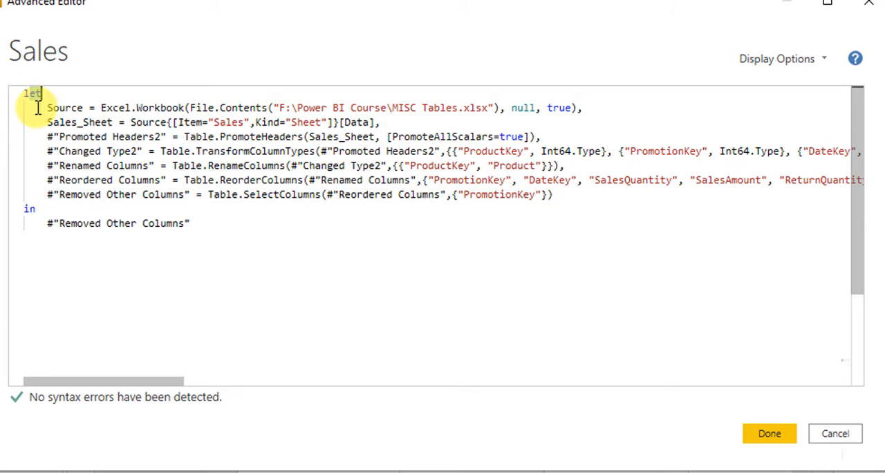
click(36, 108)
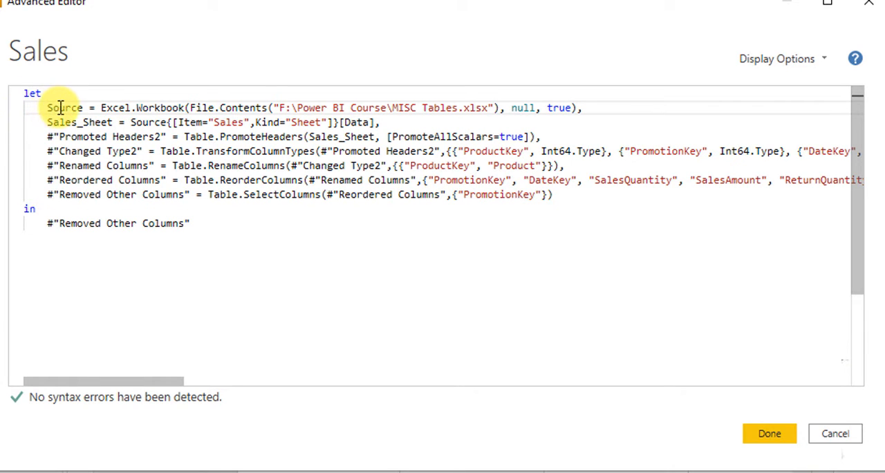
double_click(62, 108)
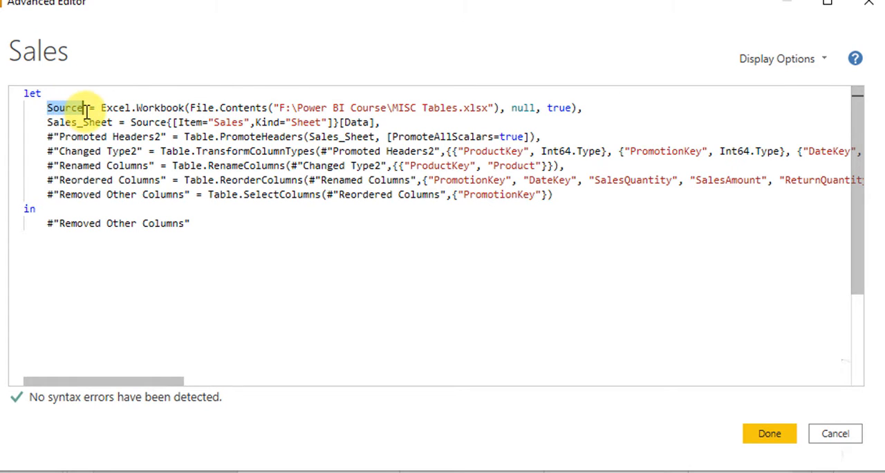
click(86, 108)
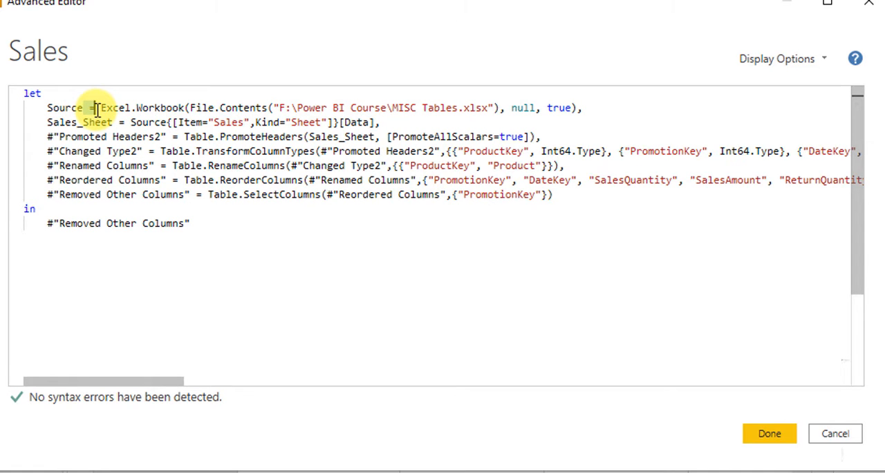
mouse_move(138, 108)
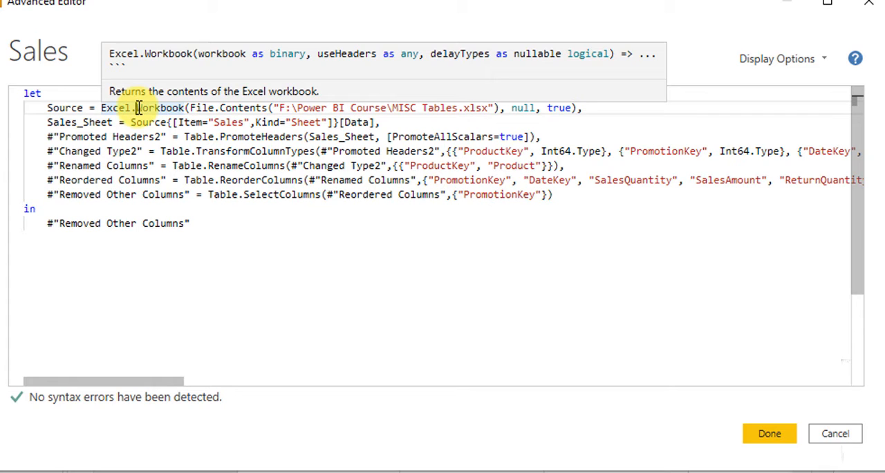
key(End)
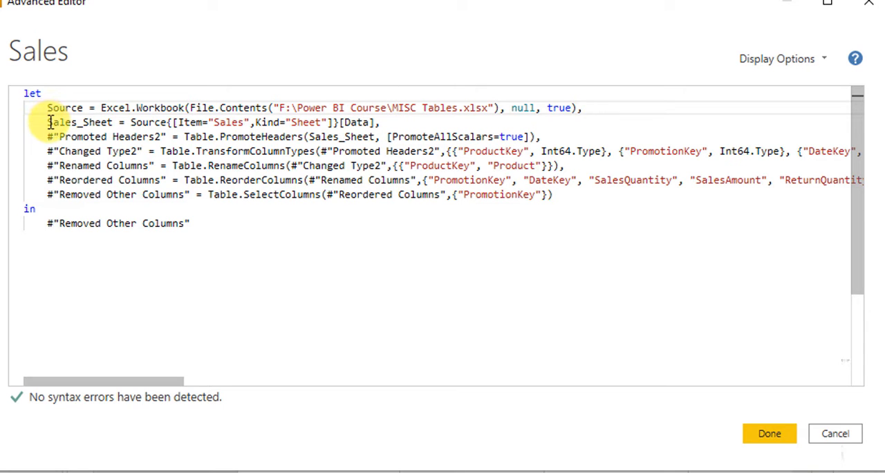
- Examine the Sales_Sheet line of the query code, from its variable name to its source expression
drag(49, 122, 114, 121)
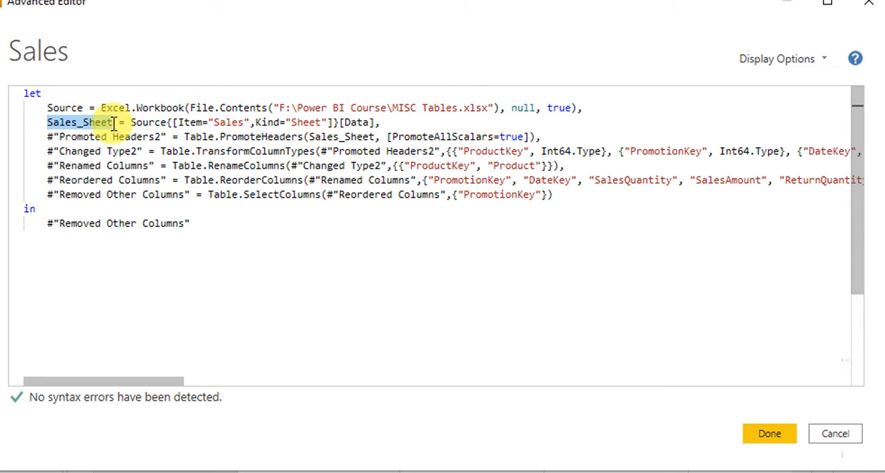
click(119, 123)
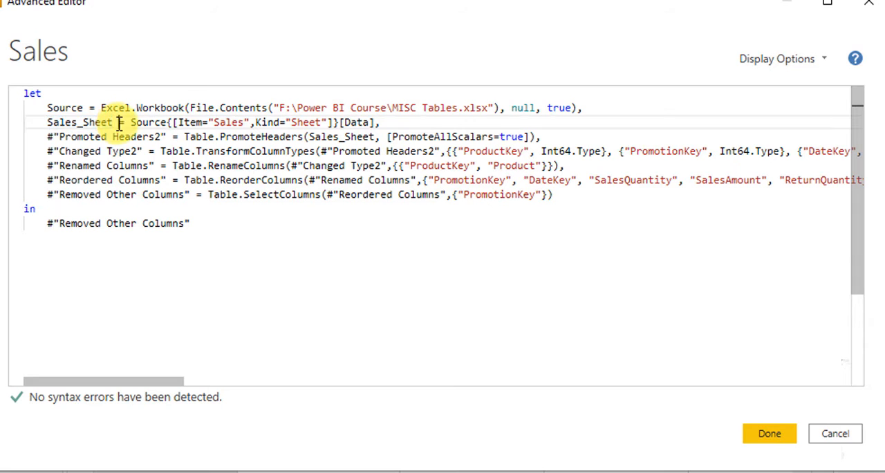
drag(131, 123, 381, 122)
click(384, 122)
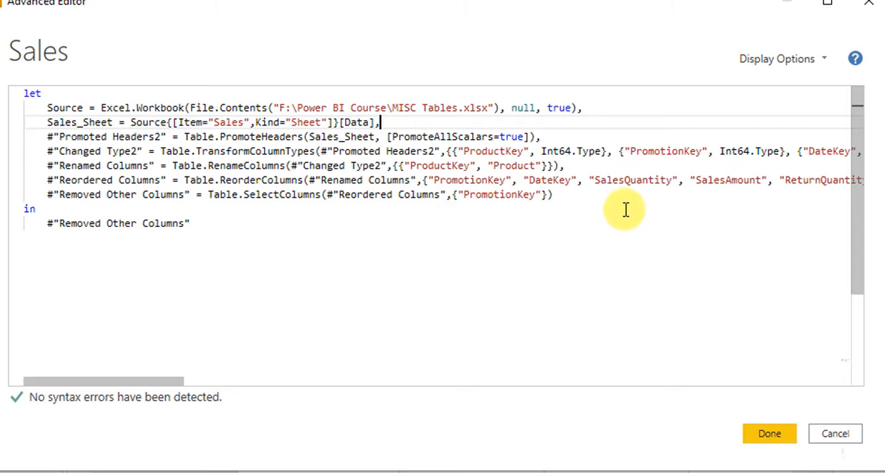
- Examine the Removed Other Columns line of the query code, from its variable name and equals sign to the end of its expression
click(574, 198)
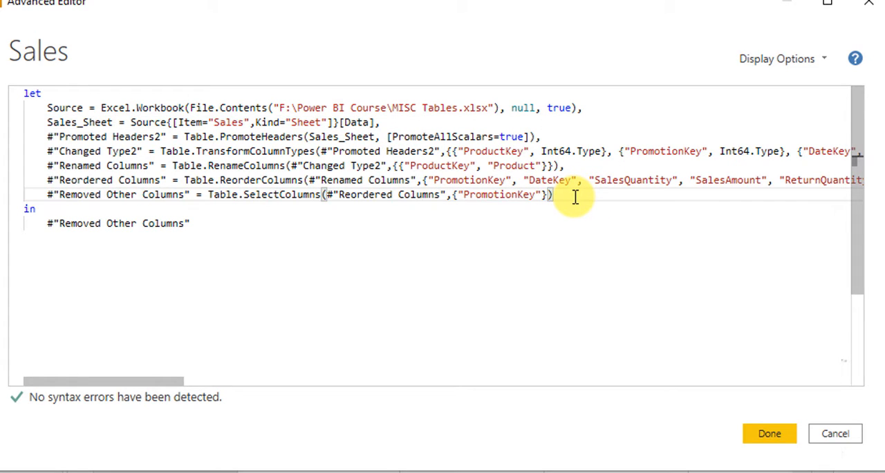
drag(575, 197, 196, 194)
click(47, 194)
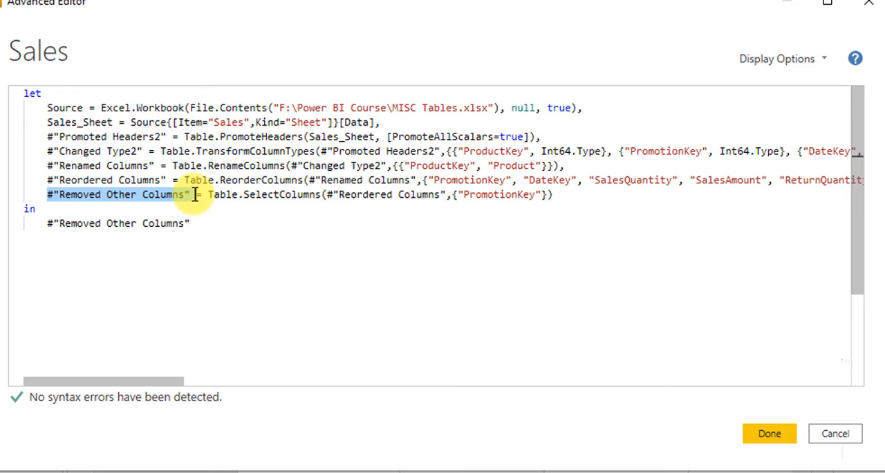
click(196, 195)
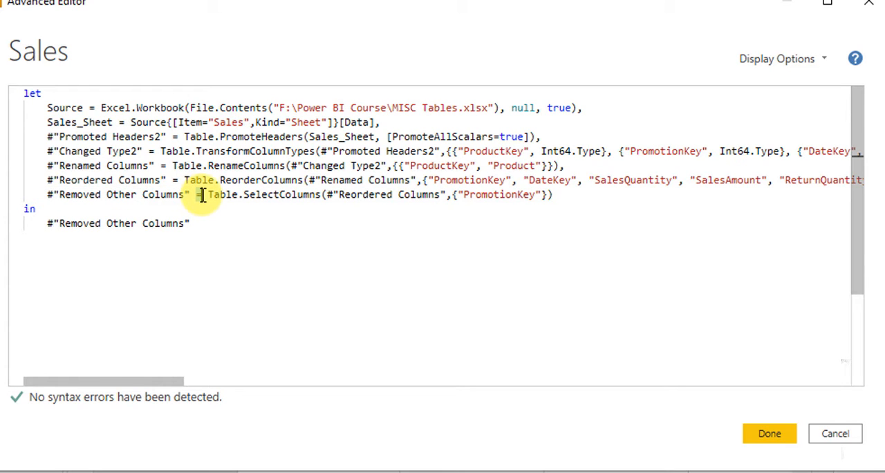
click(567, 196)
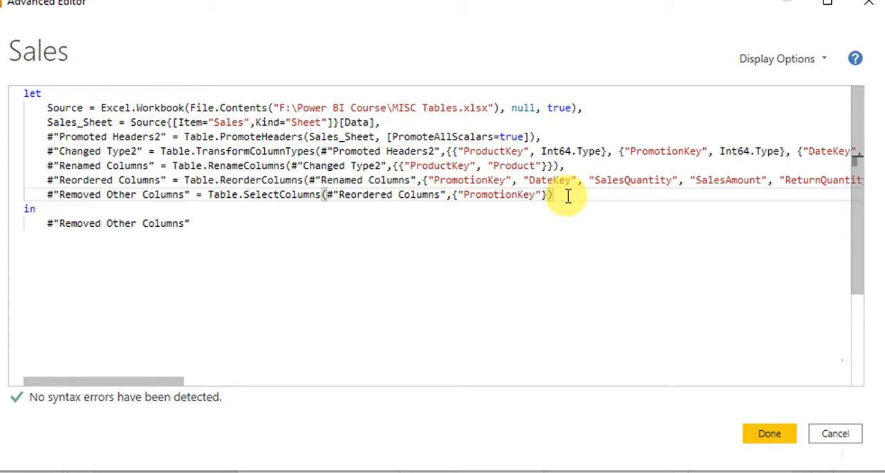
- Examine the in keyword and the final output variable against the last code line, and close the Advanced Editor without saving changes
double_click(24, 210)
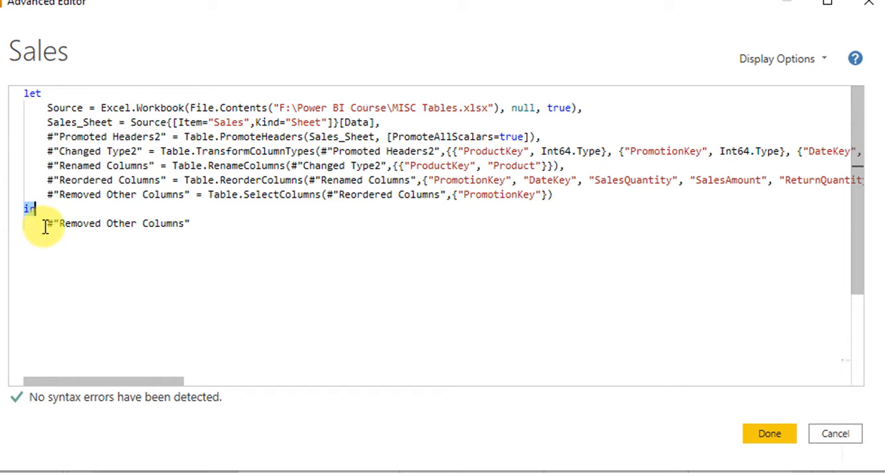
click(44, 225)
drag(44, 226, 199, 226)
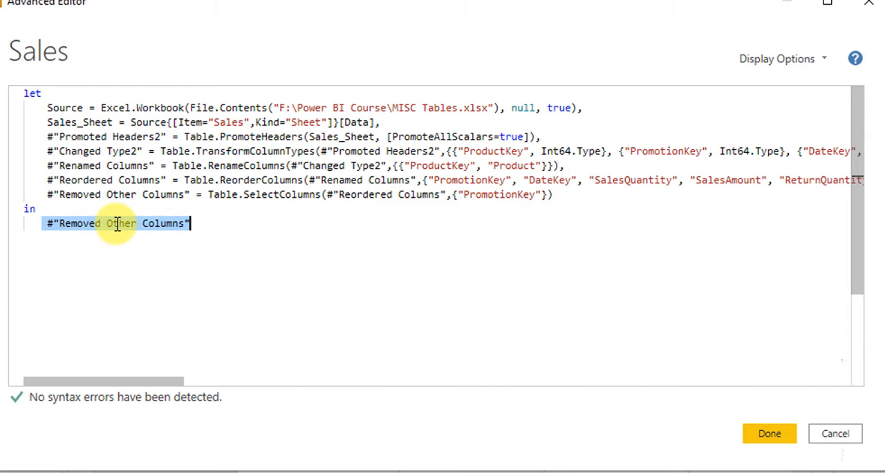
drag(40, 193, 196, 194)
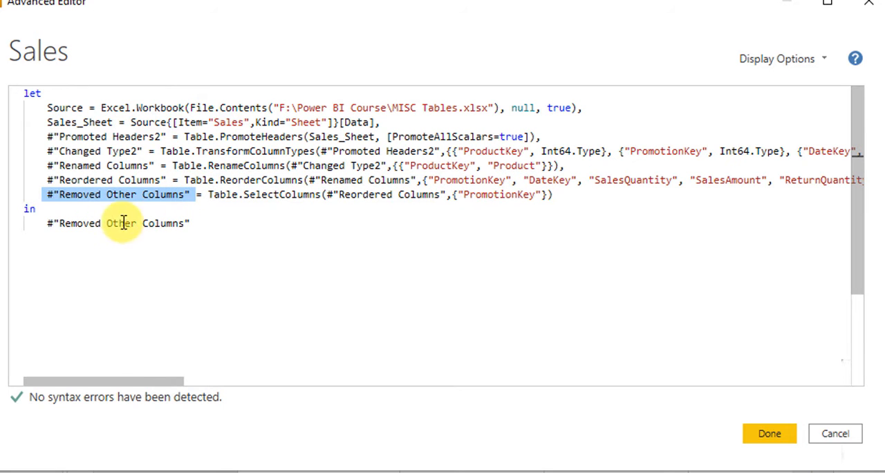
drag(43, 223, 192, 223)
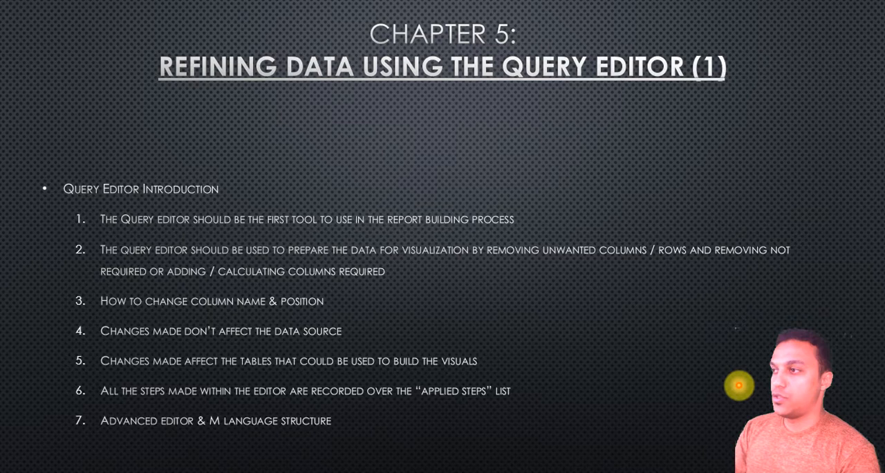
click(739, 385)
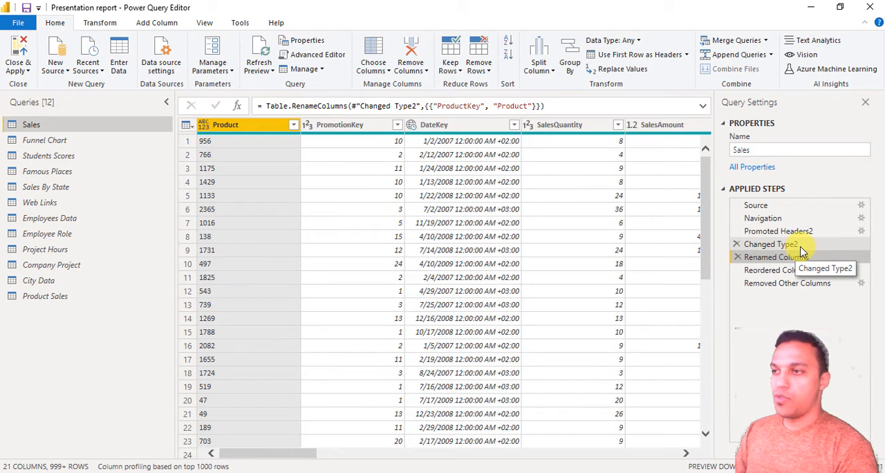
- Move the Renamed Columns applied step above Changed Type2 and check the preview of both steps
click(771, 244)
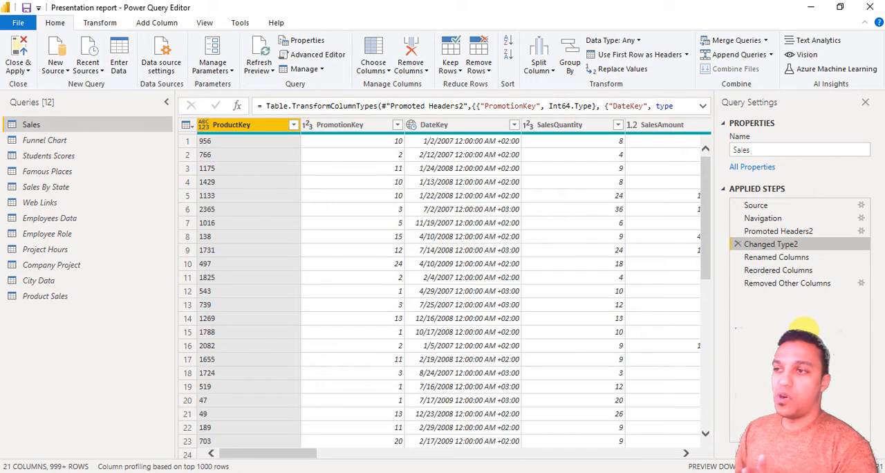
click(797, 262)
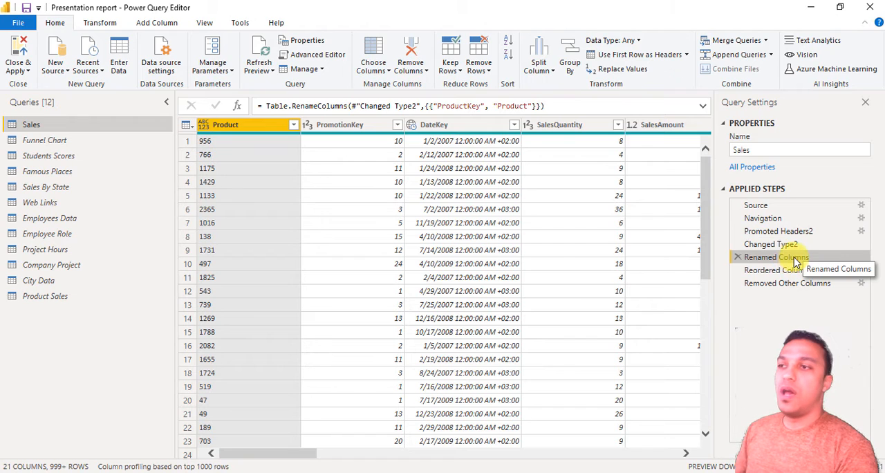
drag(795, 261, 832, 241)
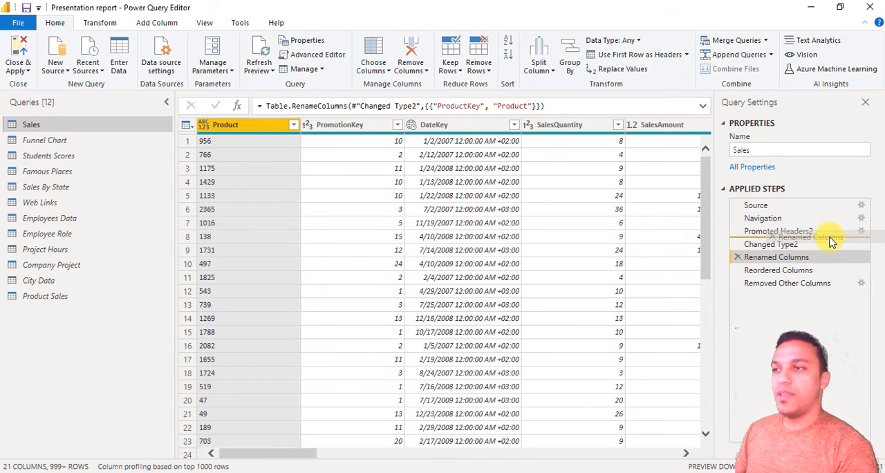
drag(832, 241, 832, 239)
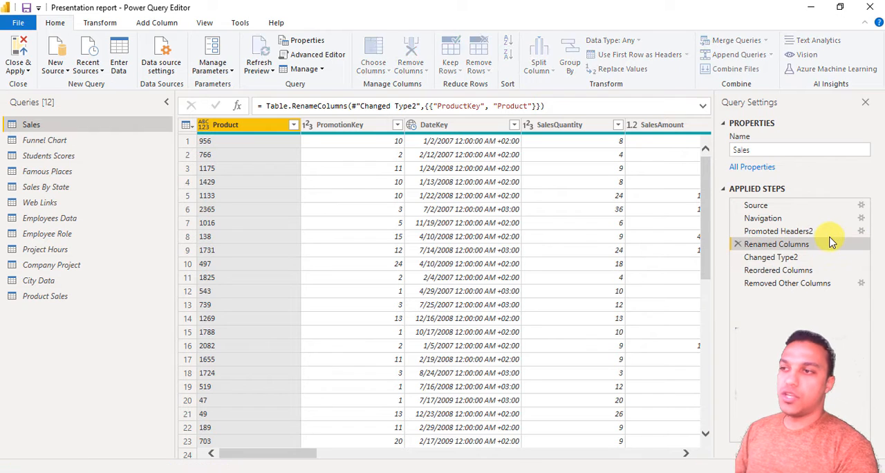
click(797, 258)
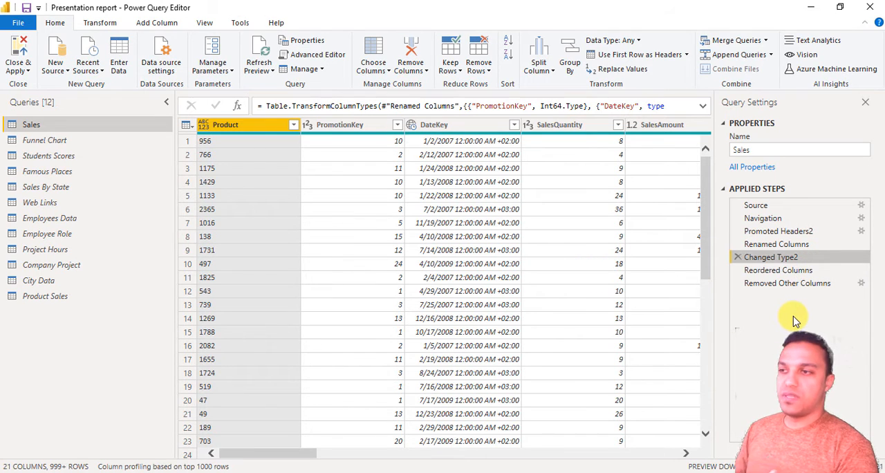
- Compare the last two applied steps and move Removed Other Columns above Reordered Columns
click(794, 283)
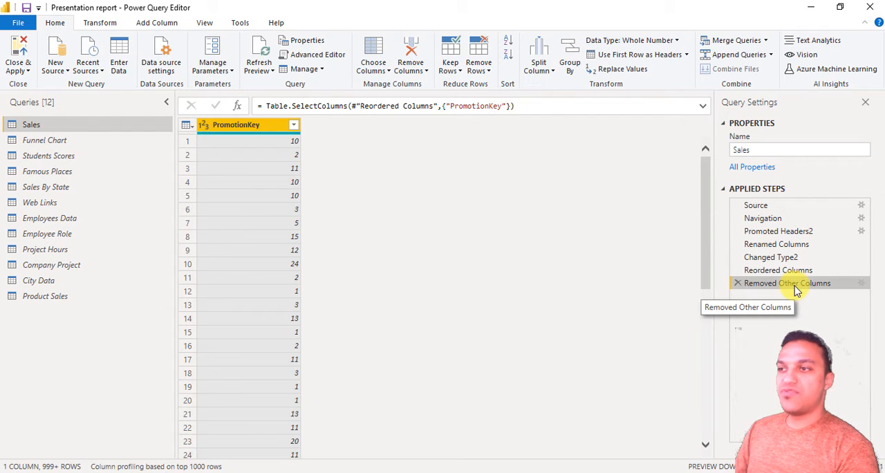
click(787, 275)
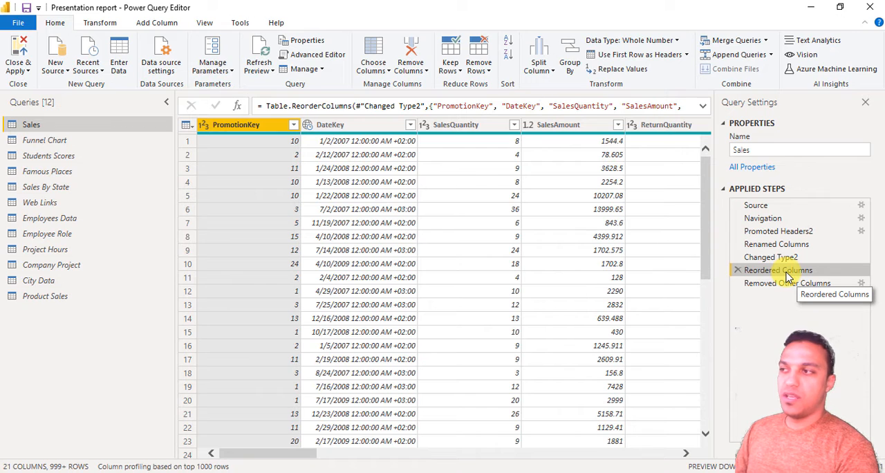
click(794, 285)
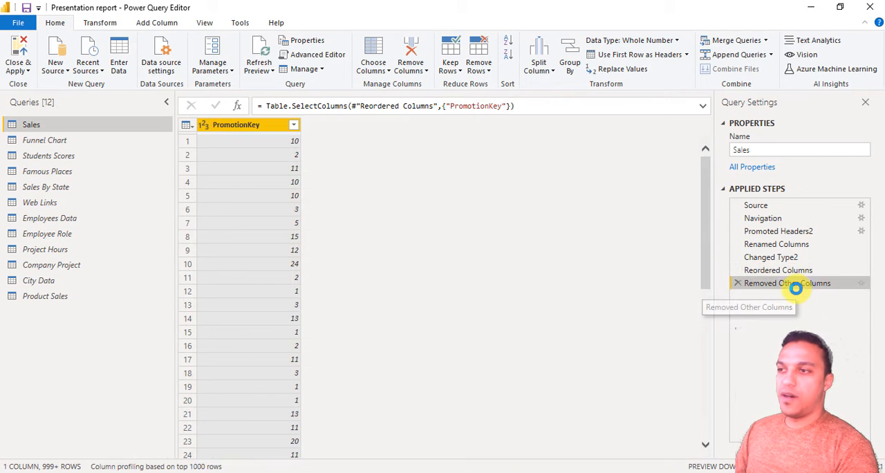
drag(796, 289, 840, 274)
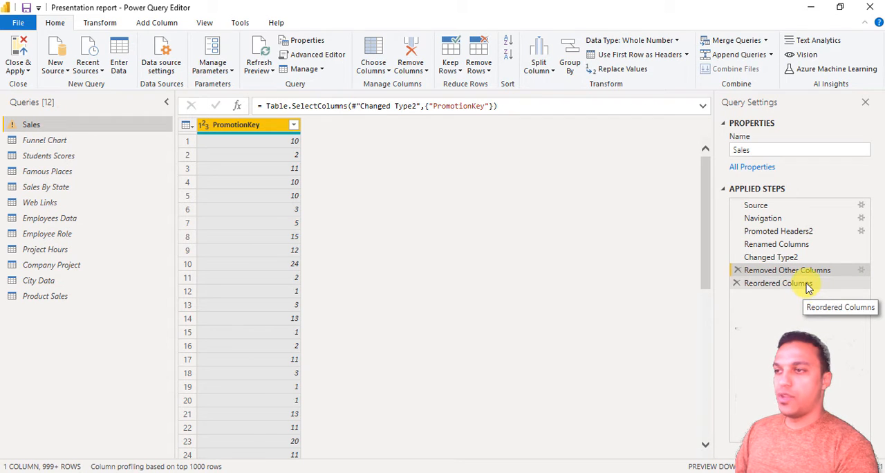
- Inspect the full Reordered Columns formula and its listed columns against Removed Other Columns, and delete the Reordered Columns step
click(809, 285)
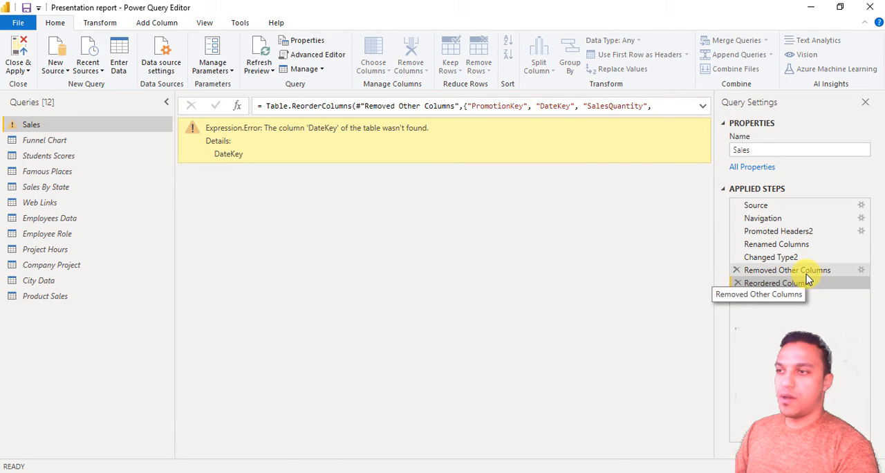
click(806, 273)
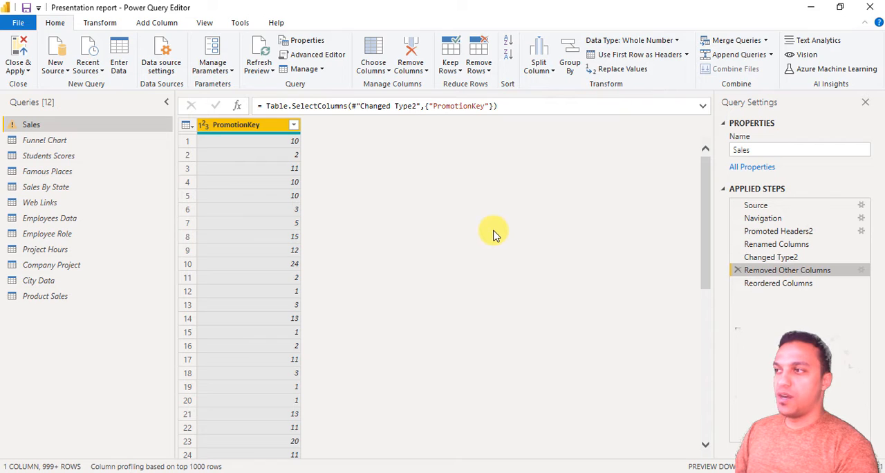
click(783, 288)
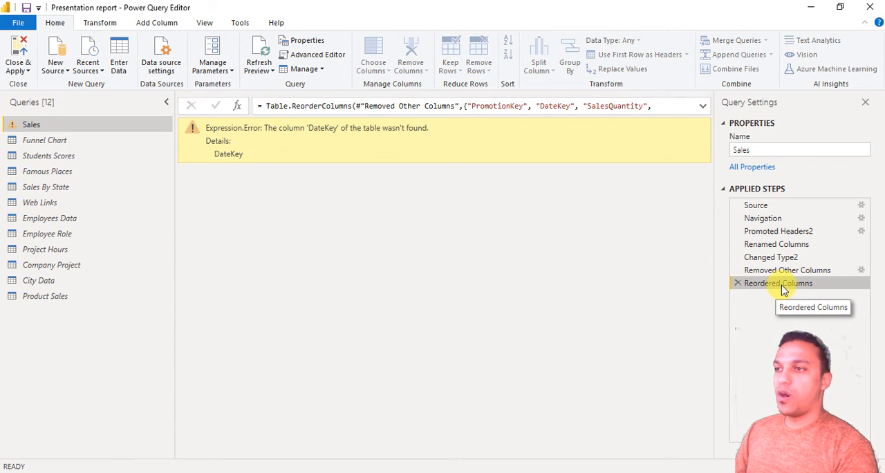
click(702, 106)
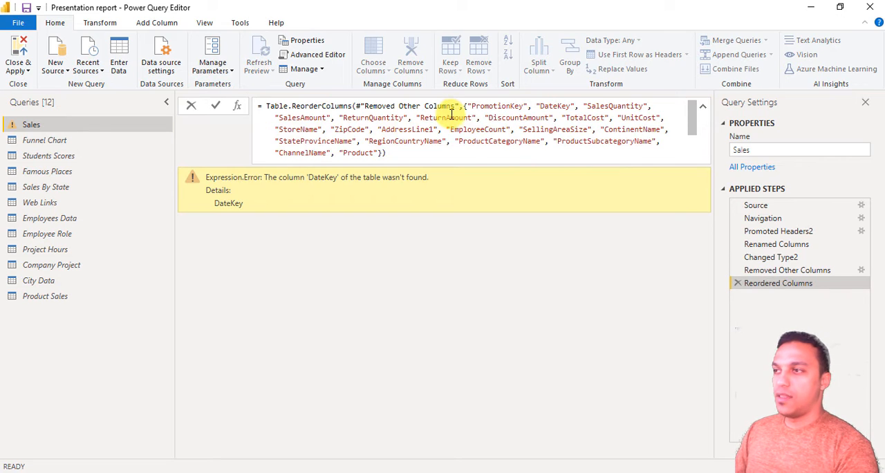
drag(471, 106, 562, 131)
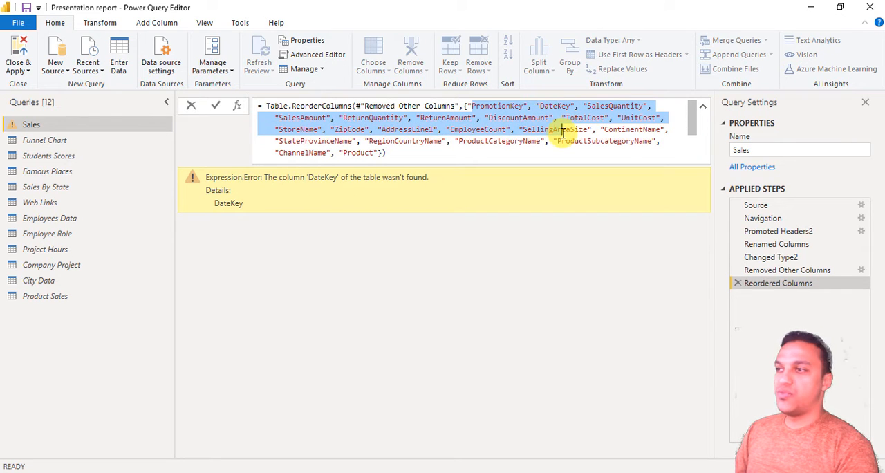
click(589, 253)
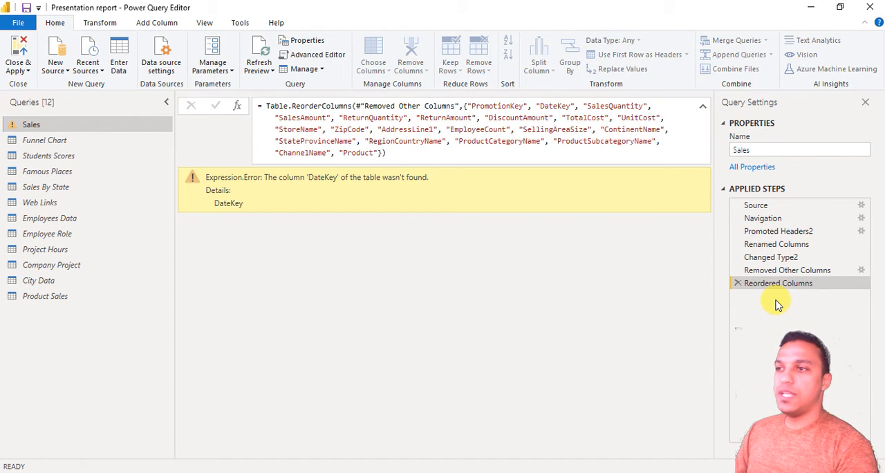
click(737, 285)
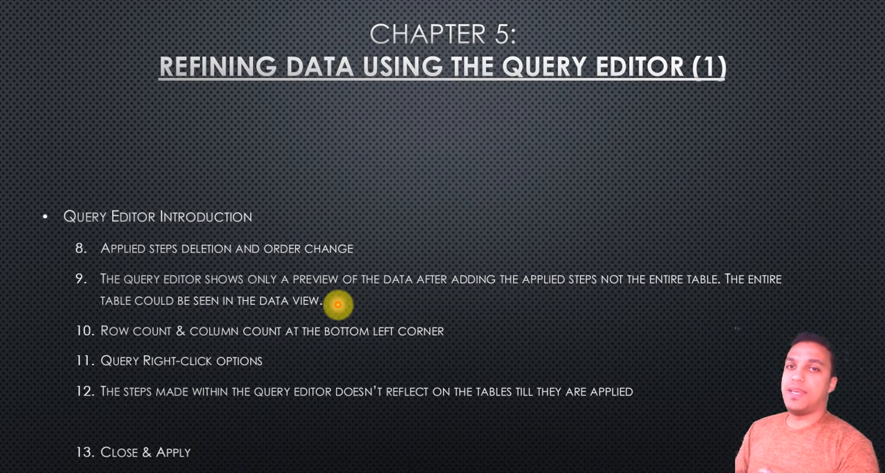
- Switch to MISC Tables.xlsx in Excel and select the entire PromotionKey column data on the Sales sheet to compare with the query preview
key(alt+Tab)
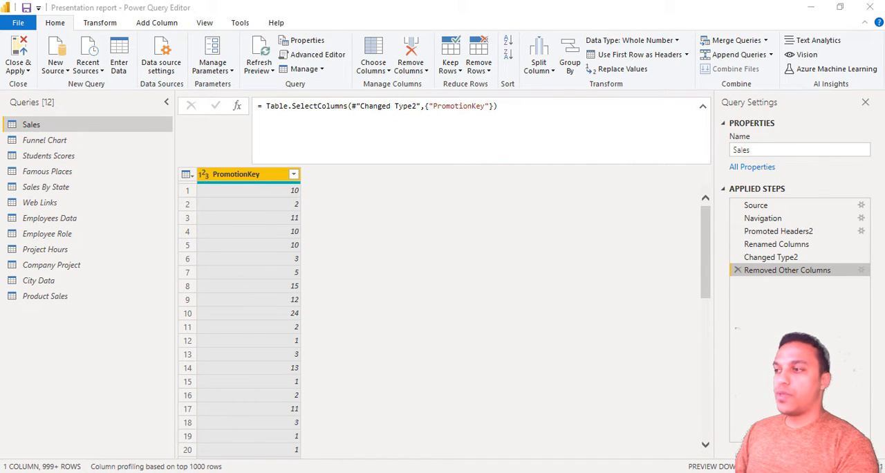
key(alt+Tab)
click(72, 233)
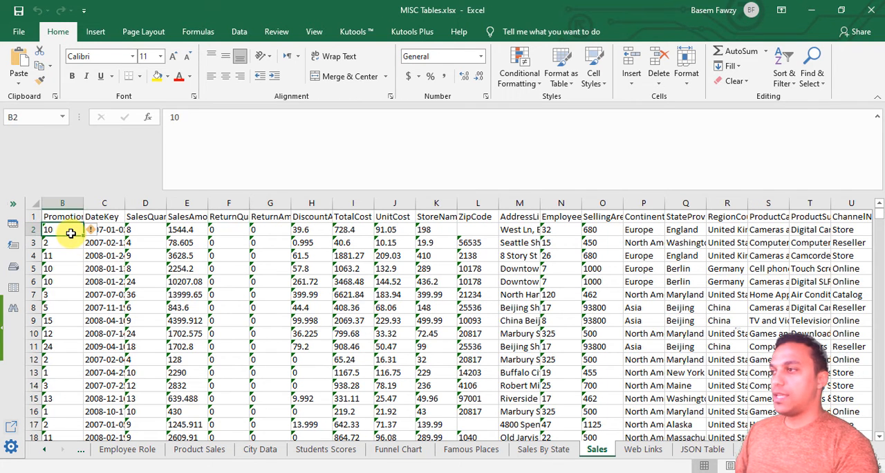
key(Up)
key(ctrl+shift+Down)
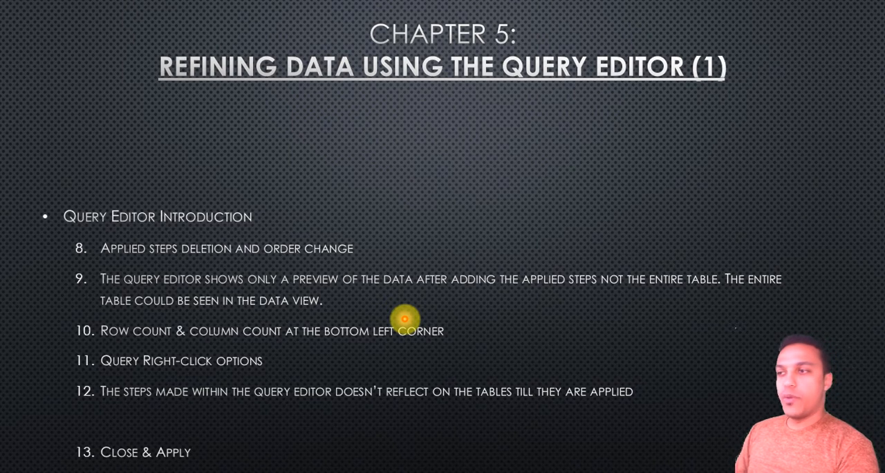
- Return to the Power Query Editor, view the Funnel Chart query, and copy and paste the Sales query within the query list
key(alt+Tab)
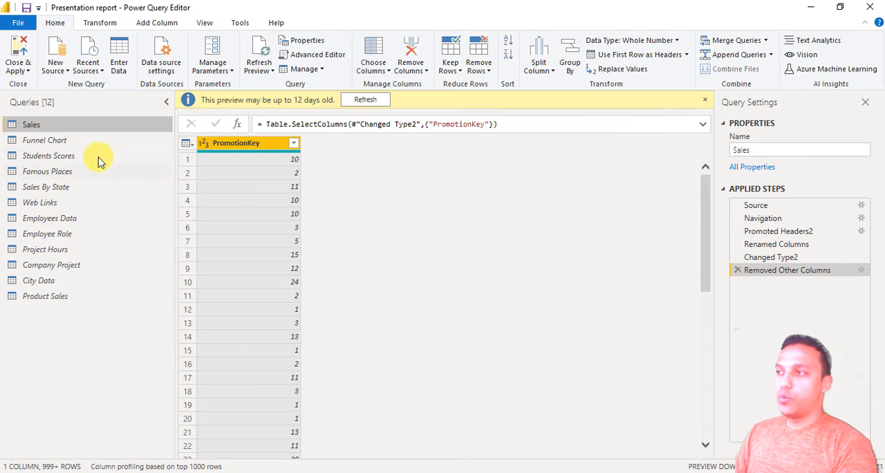
click(73, 141)
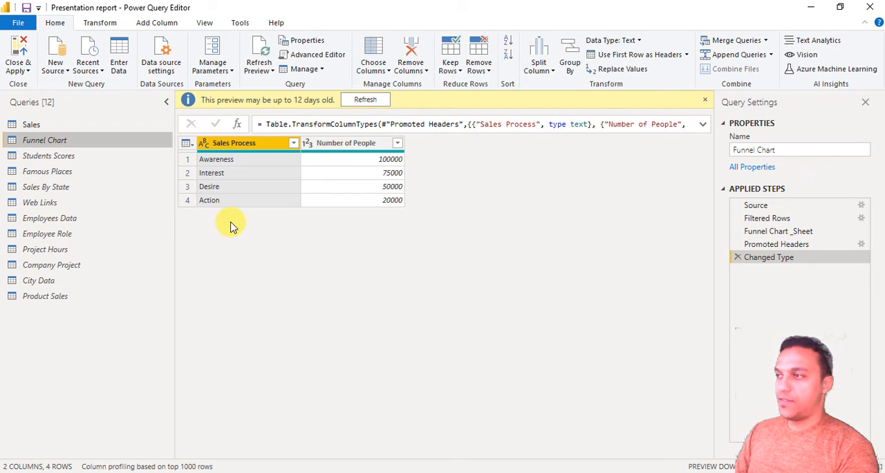
click(32, 126)
right_click(36, 130)
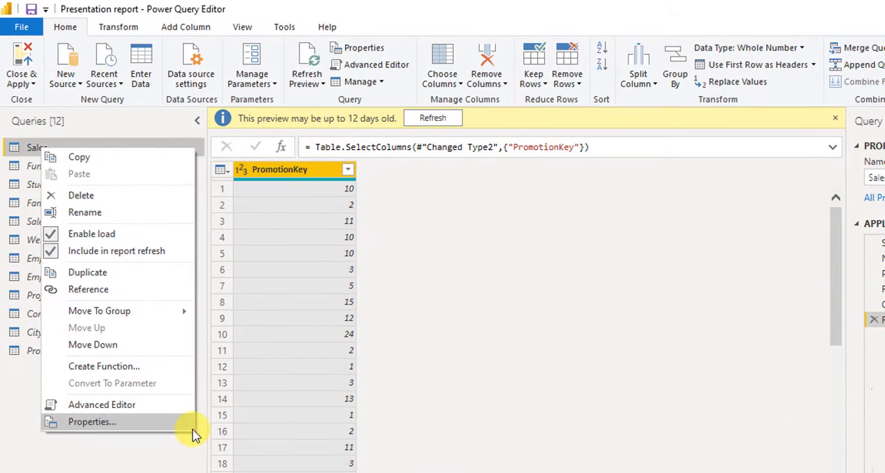
click(94, 160)
right_click(83, 389)
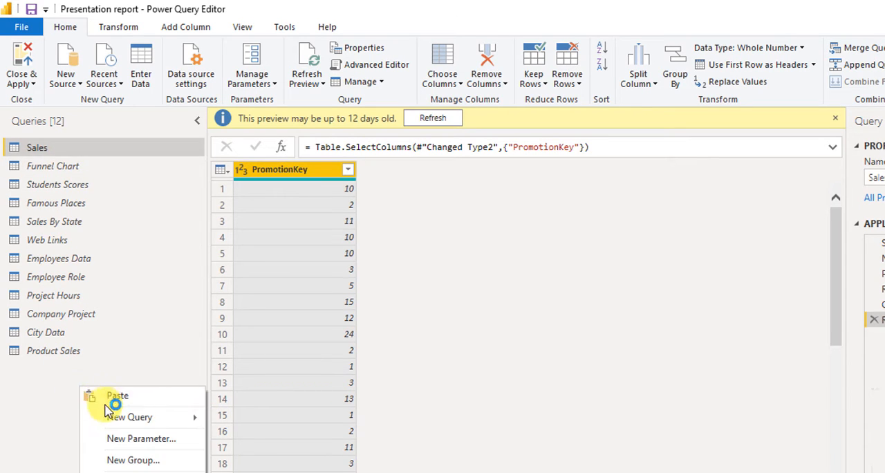
click(116, 396)
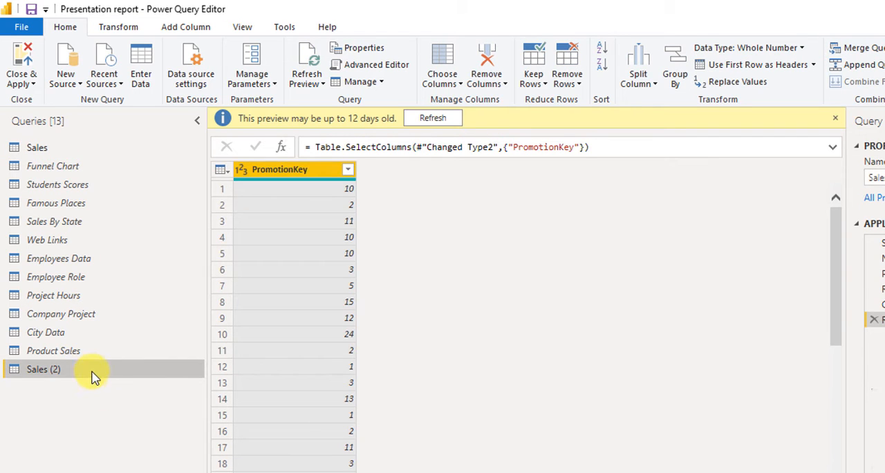
- Delete the pasted copy of the Sales query and confirm the deletion
right_click(93, 374)
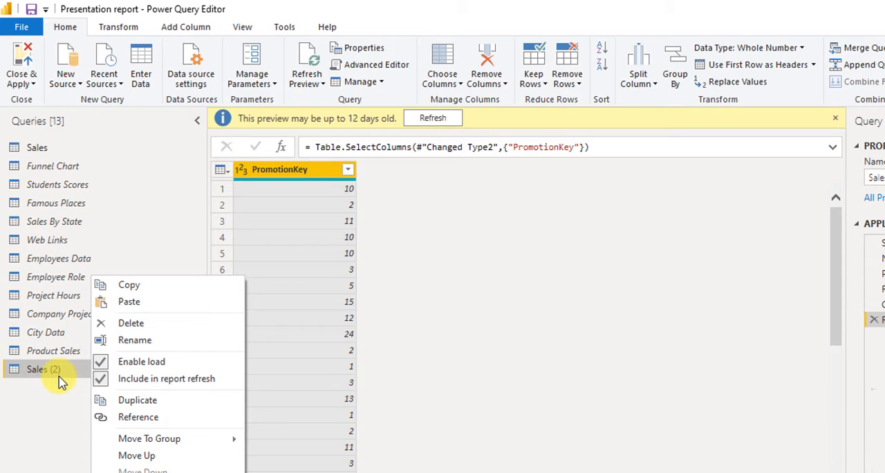
click(158, 325)
key(Return)
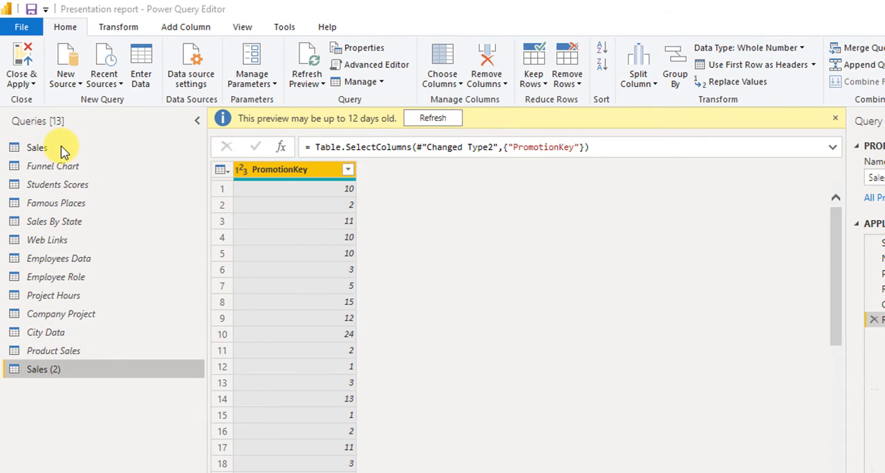
- Duplicate the Sales query, and delete the duplicate query Sales (2)
right_click(63, 150)
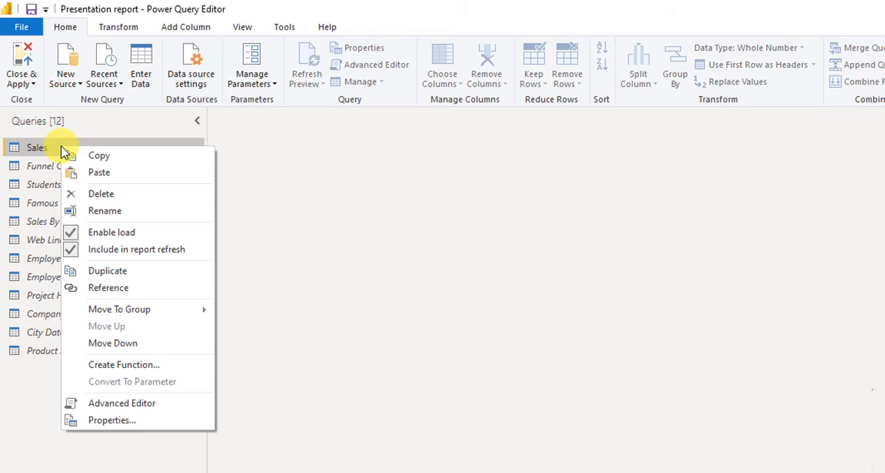
click(173, 277)
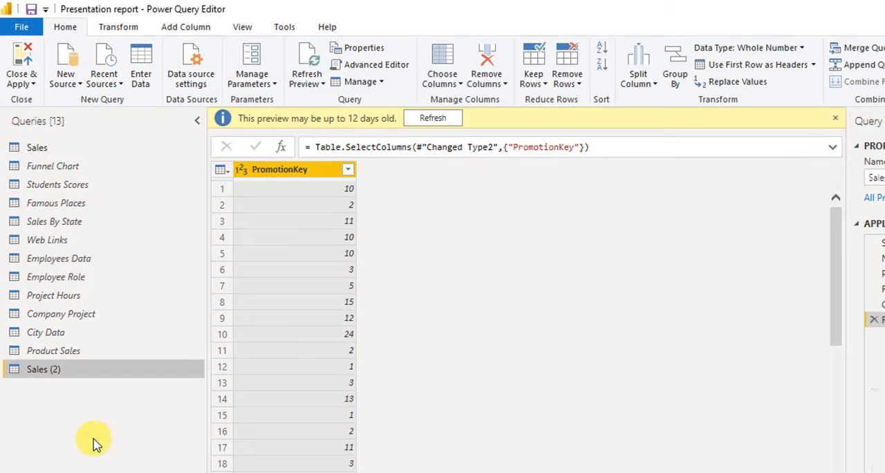
right_click(111, 374)
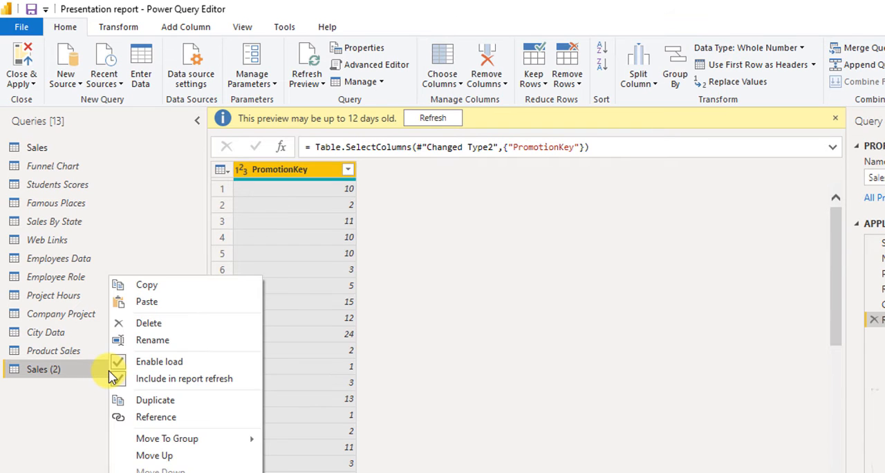
click(159, 325)
key(Escape)
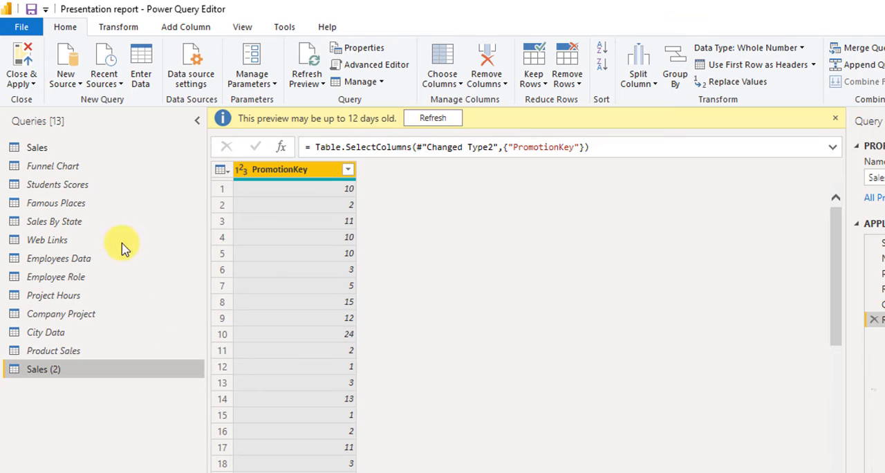
- Open the Sales query's name for editing in the query list
right_click(61, 152)
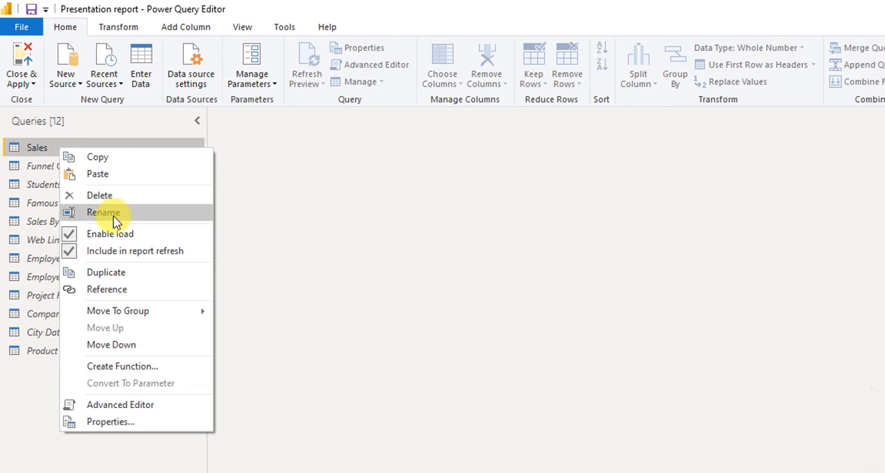
click(39, 151)
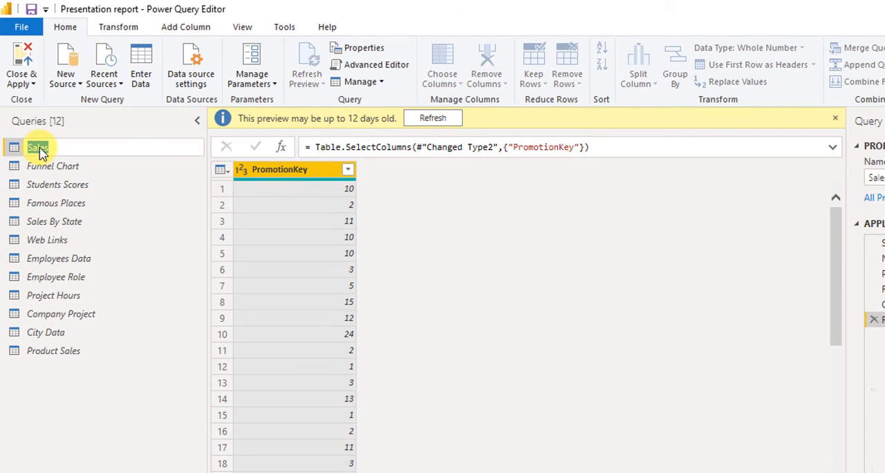
- Disable load for the Sales query, accept the possible data loss, and close the editor while applying the changes
right_click(59, 149)
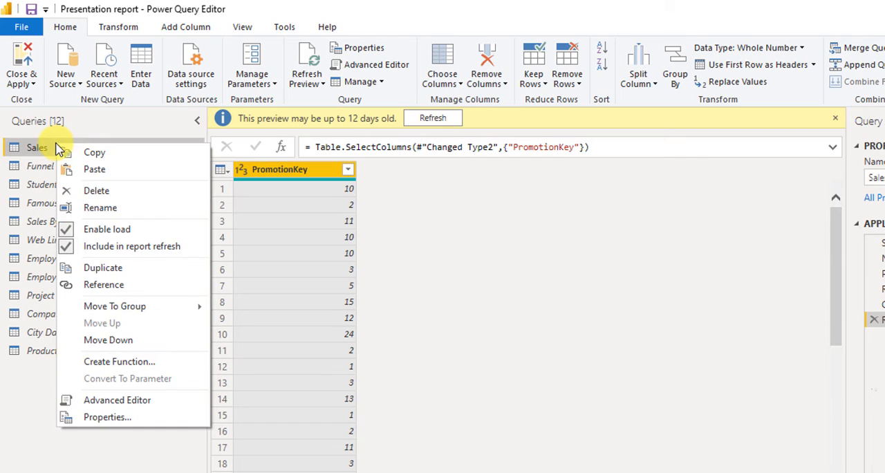
click(96, 234)
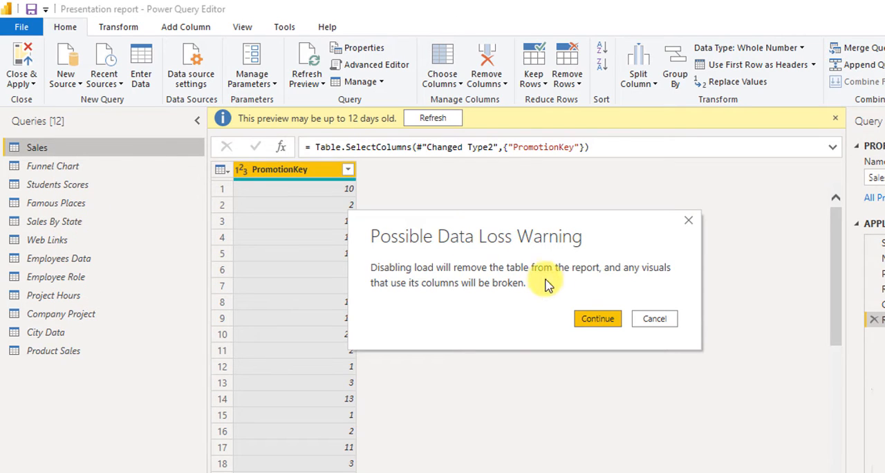
click(599, 319)
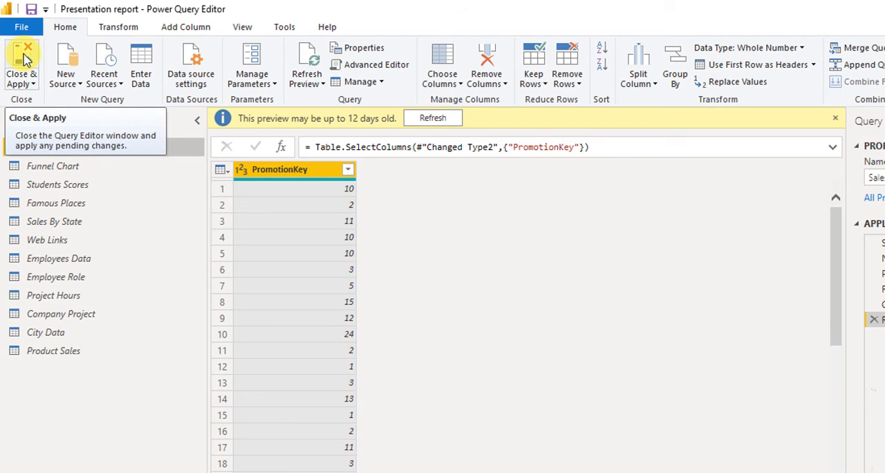
click(24, 59)
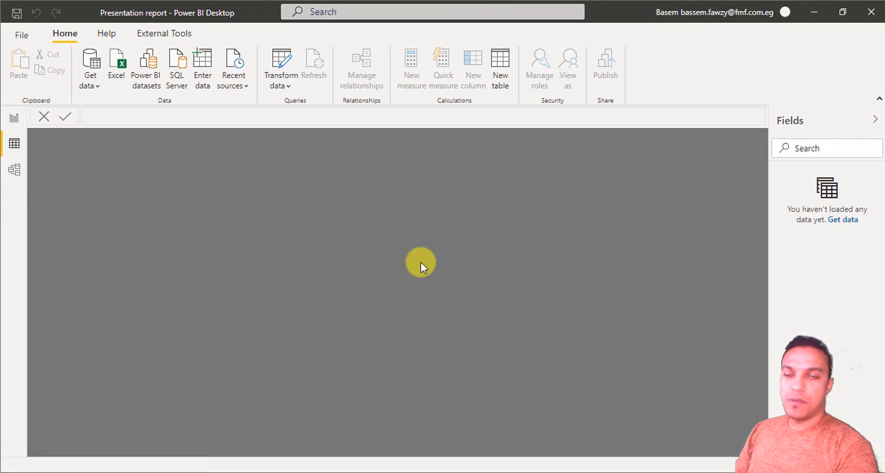
- Reopen the Power Query Editor and create a reference query from the Sales query
click(294, 57)
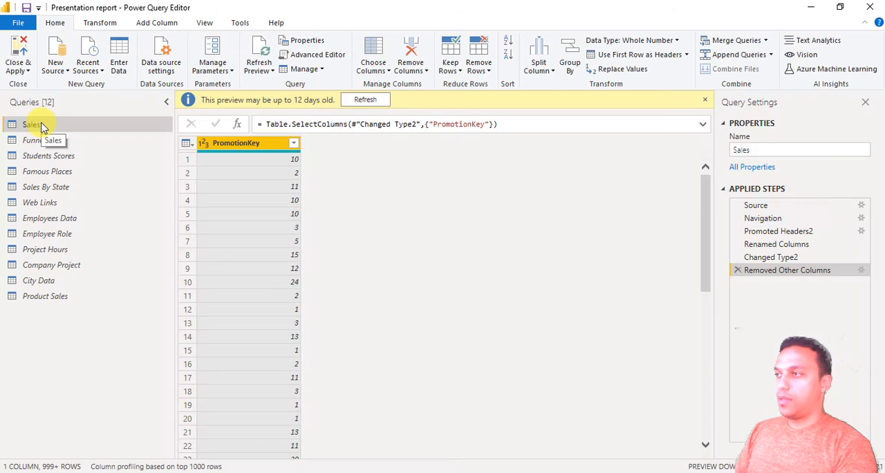
right_click(41, 126)
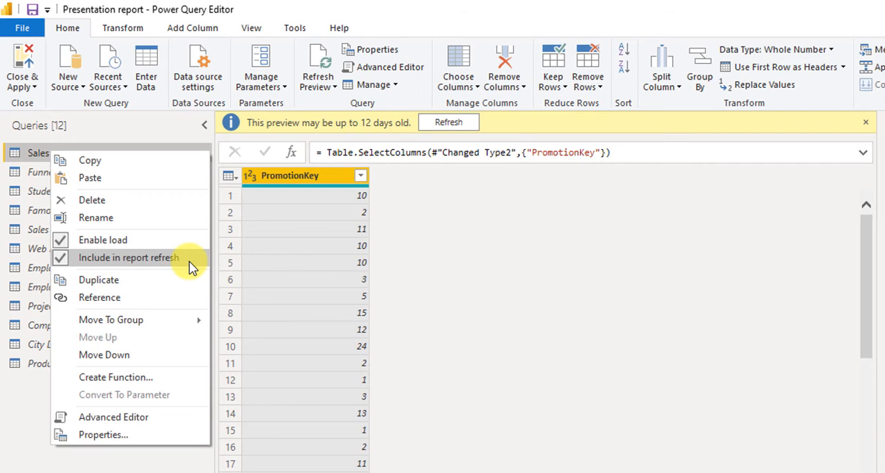
click(154, 302)
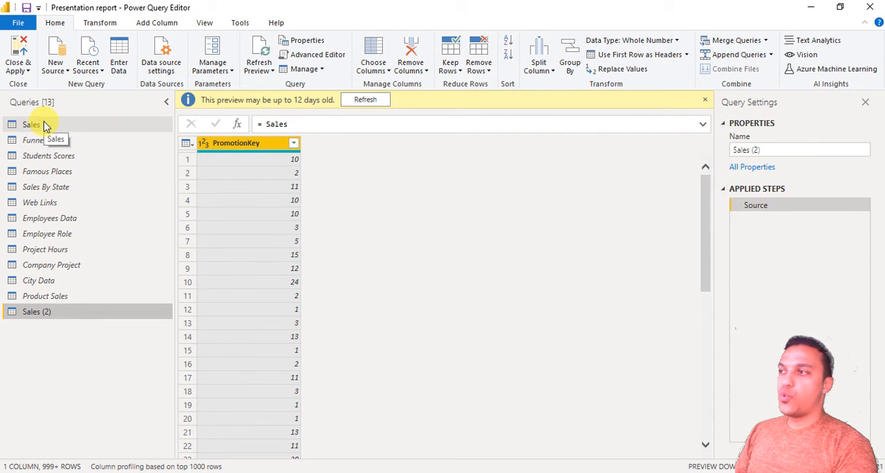
- Delete the Removed Other Columns step from the Sales query, and view the referencing query Sales (2)
click(44, 124)
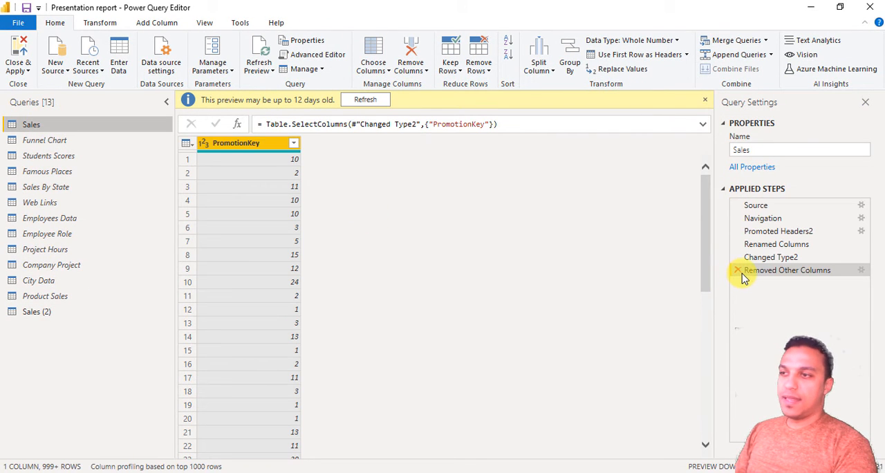
click(738, 271)
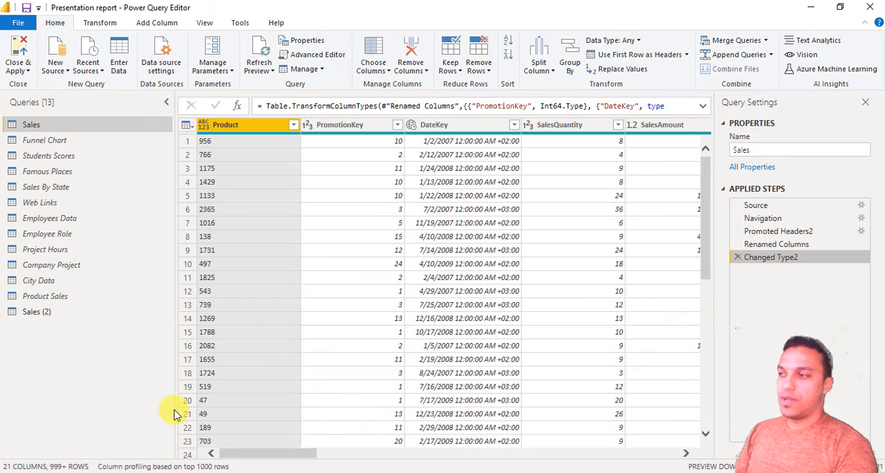
click(60, 317)
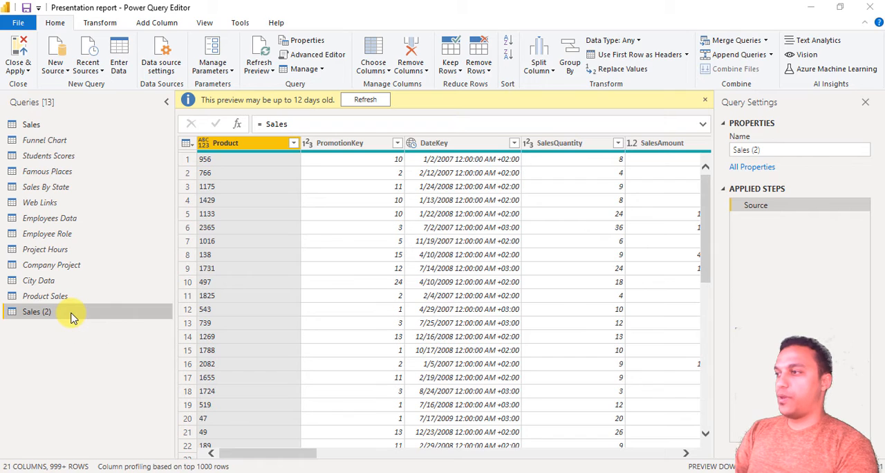
- Delete the referencing query Sales (2) and return to the Sales query
key(Delete)
key(Escape)
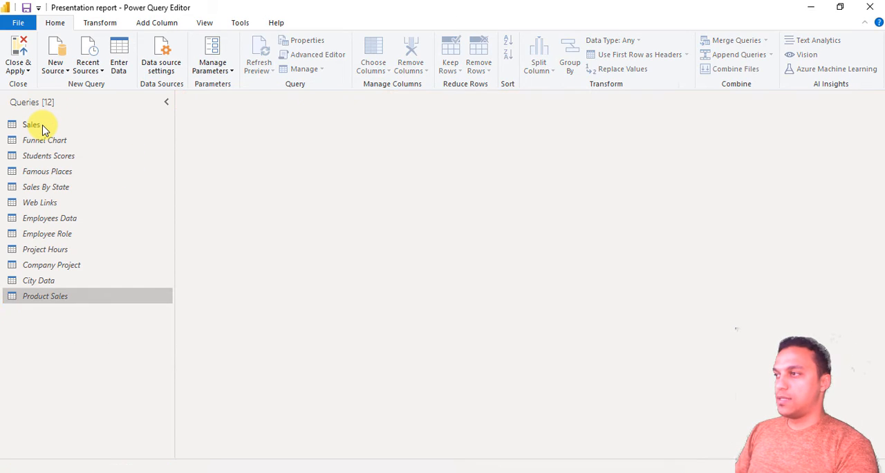
click(43, 130)
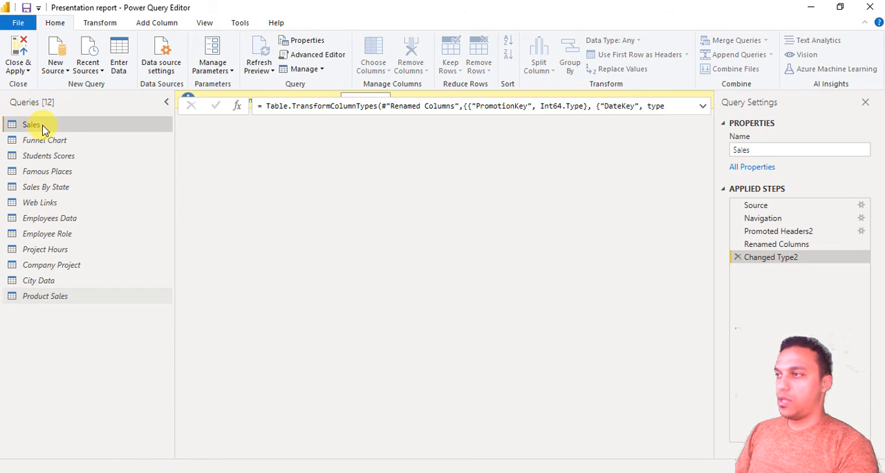
- Move the Sales query to a new group named New, and select the query inside that group
right_click(43, 130)
mouse_move(113, 262)
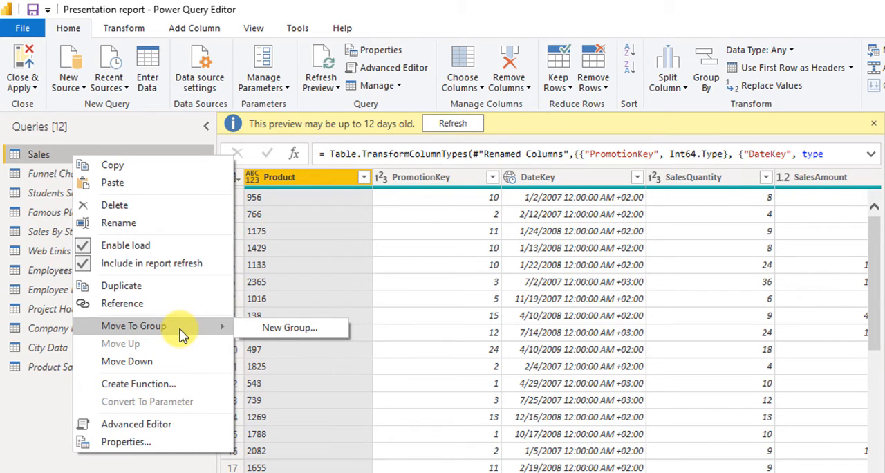
click(281, 328)
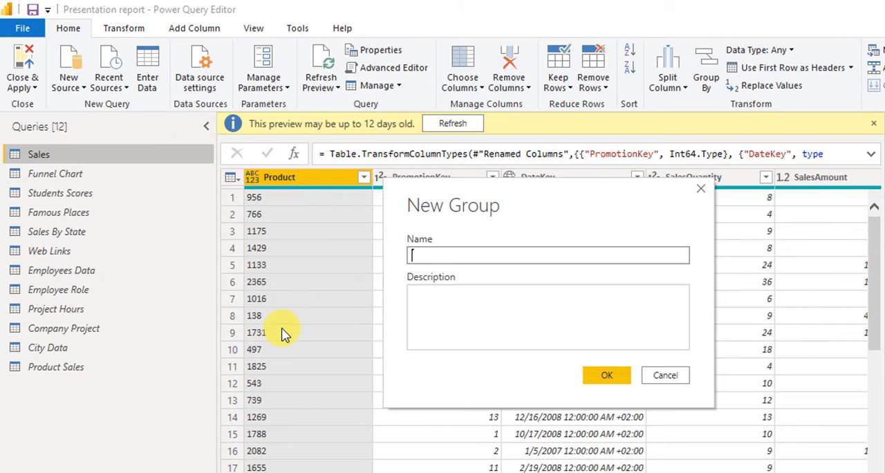
text(New)
click(476, 323)
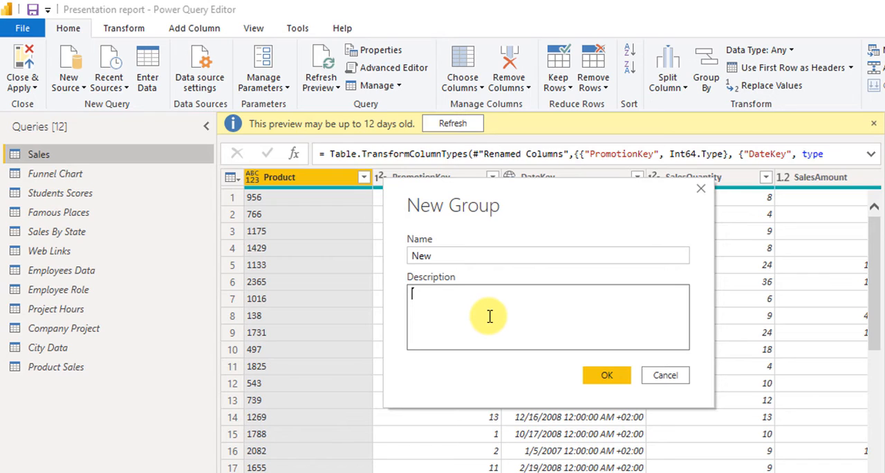
click(599, 377)
click(597, 374)
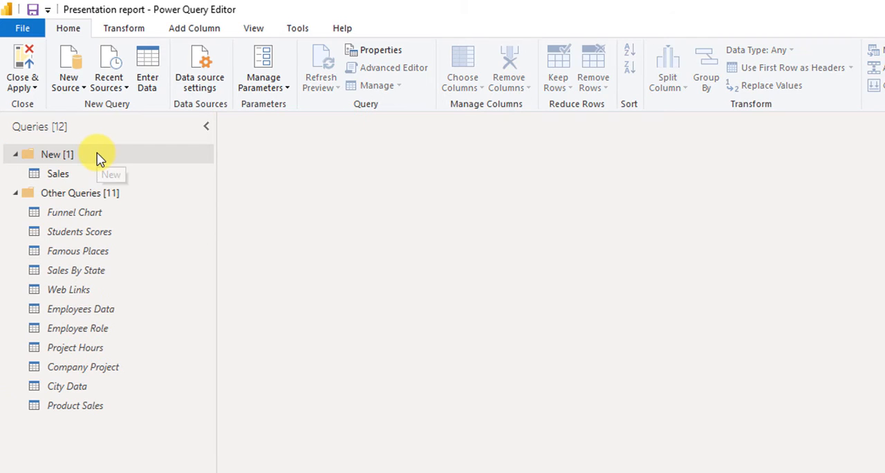
click(96, 156)
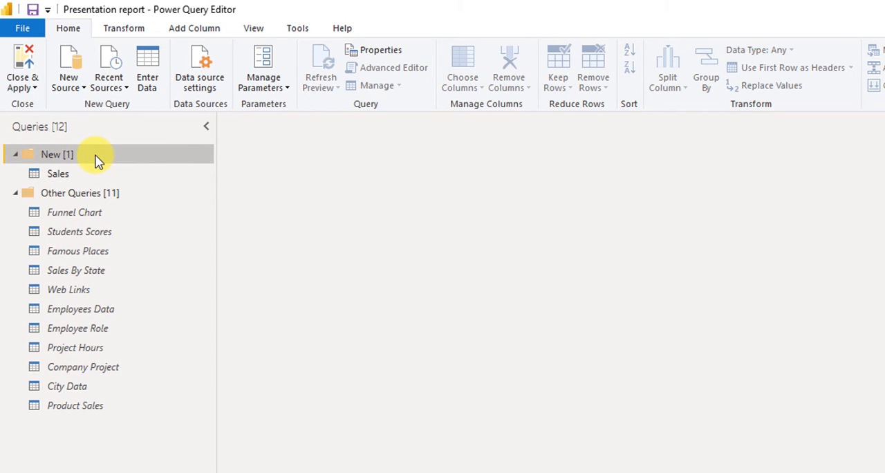
click(73, 174)
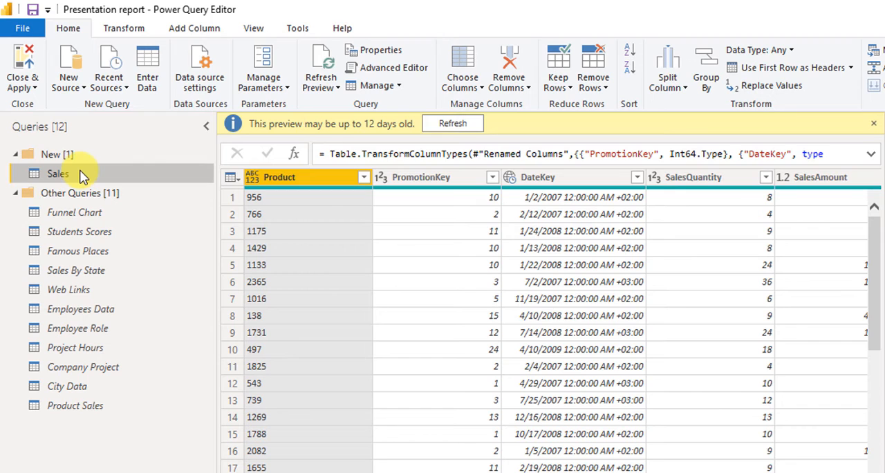
- Move the Sales By State query to the New group, and move the Sales query down below it
right_click(93, 272)
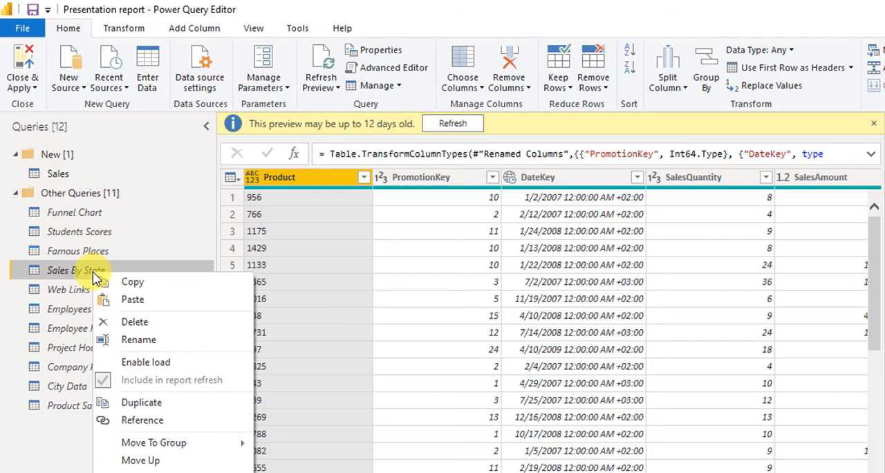
mouse_move(180, 443)
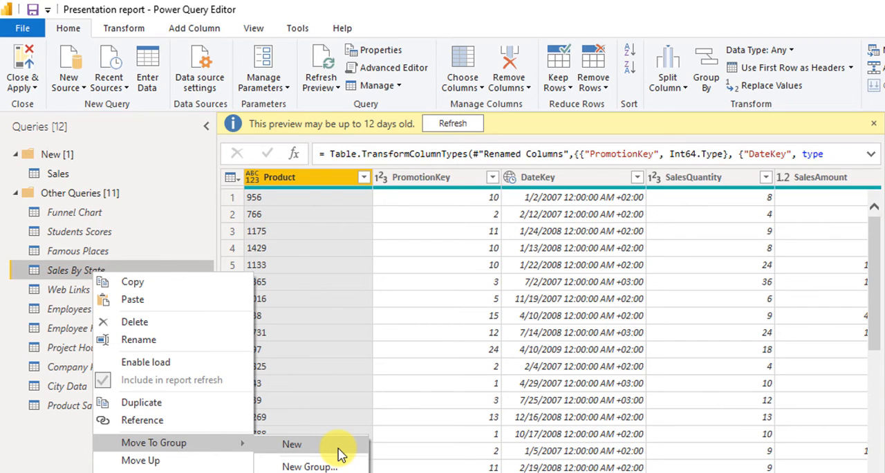
click(338, 449)
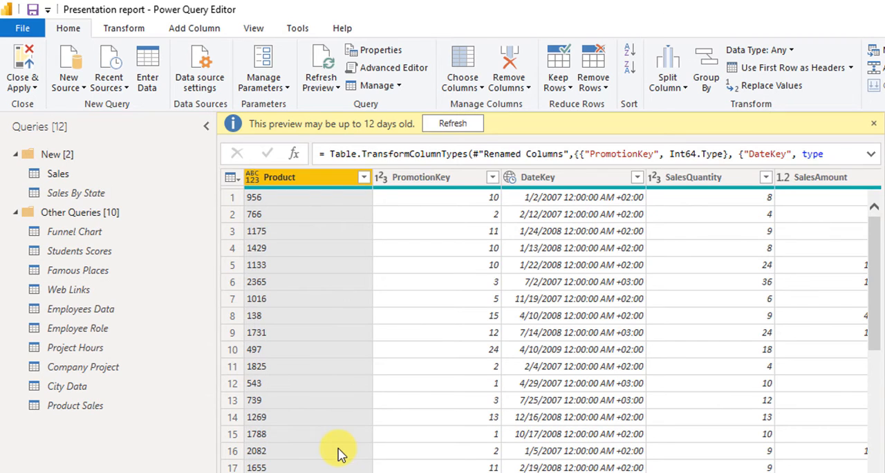
right_click(98, 181)
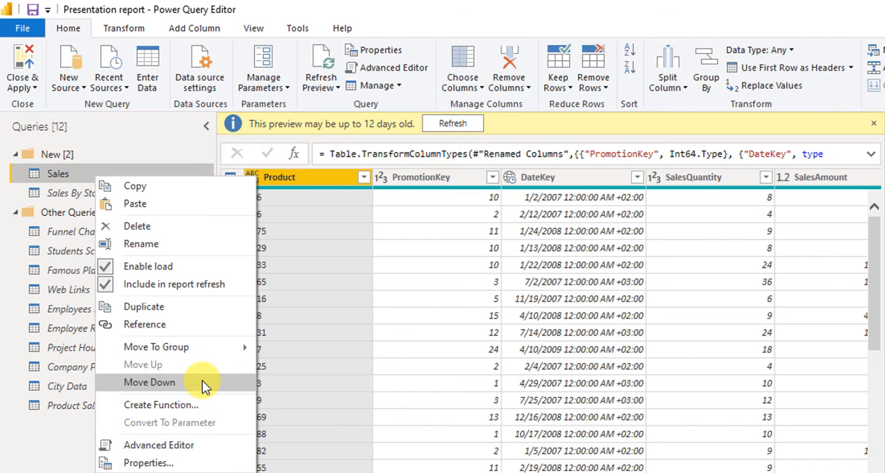
click(149, 382)
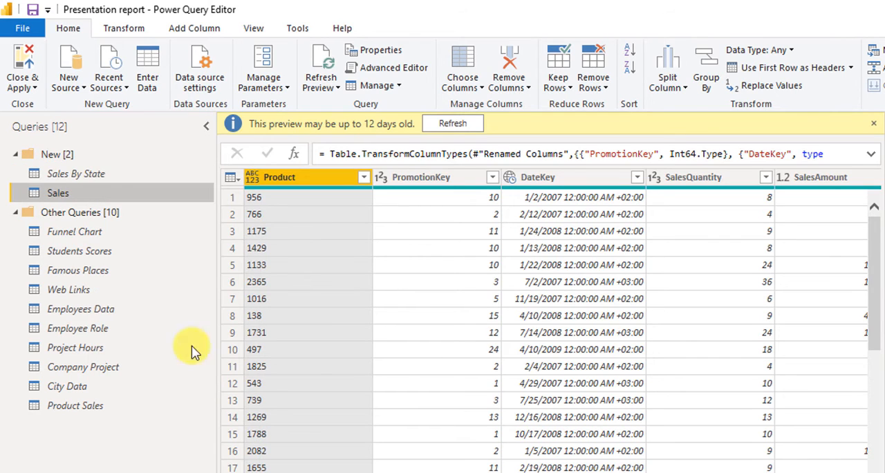
- View the Sales query's M code in the Advanced Editor, and close the editor without changes
right_click(80, 196)
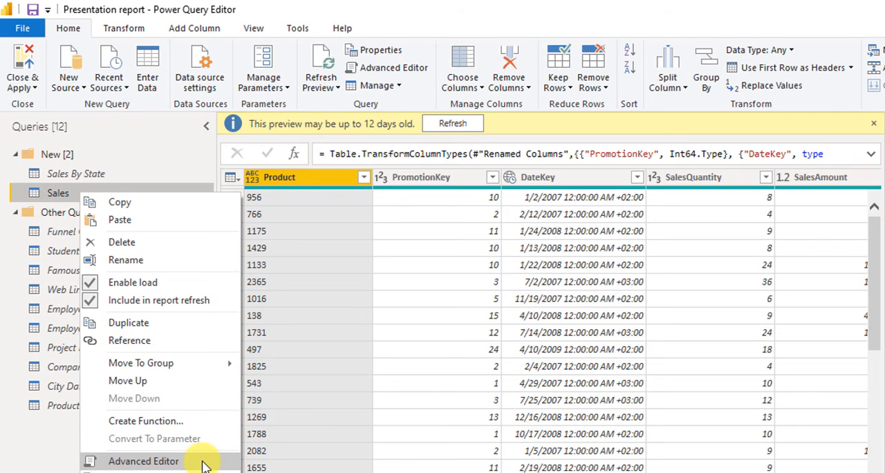
click(143, 461)
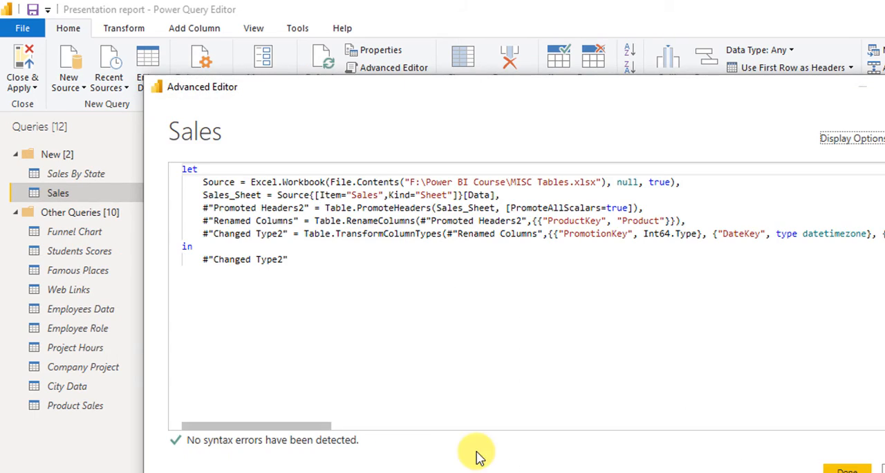
click(884, 470)
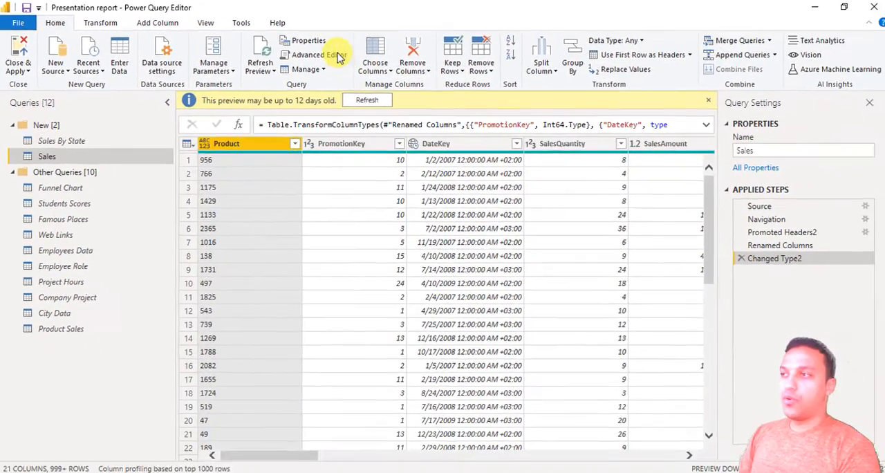
click(337, 56)
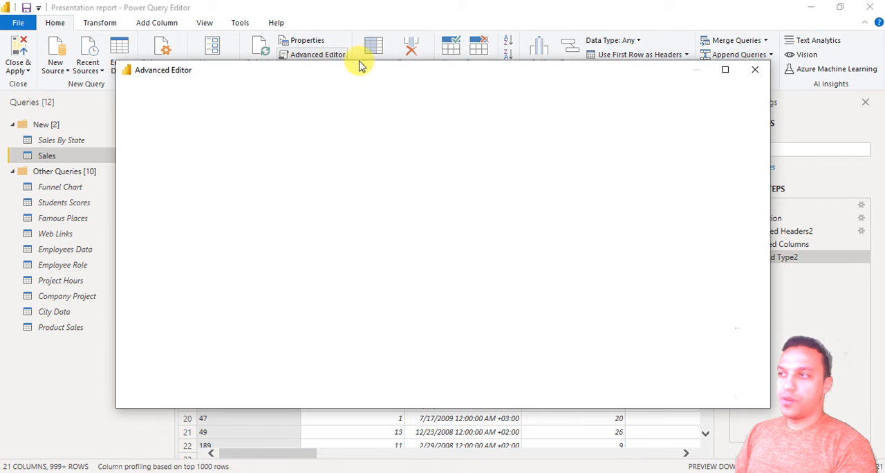
click(757, 72)
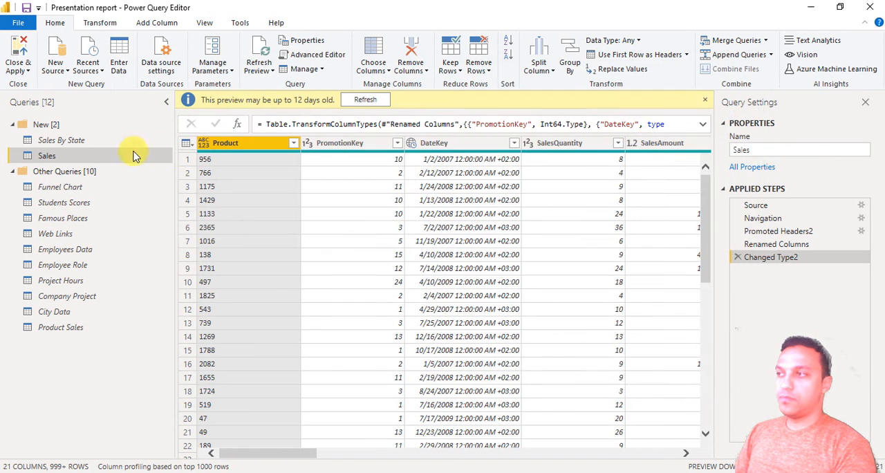
- View the Sales query's properties, including its description, load and refresh settings, and close the dialog without changes
right_click(54, 158)
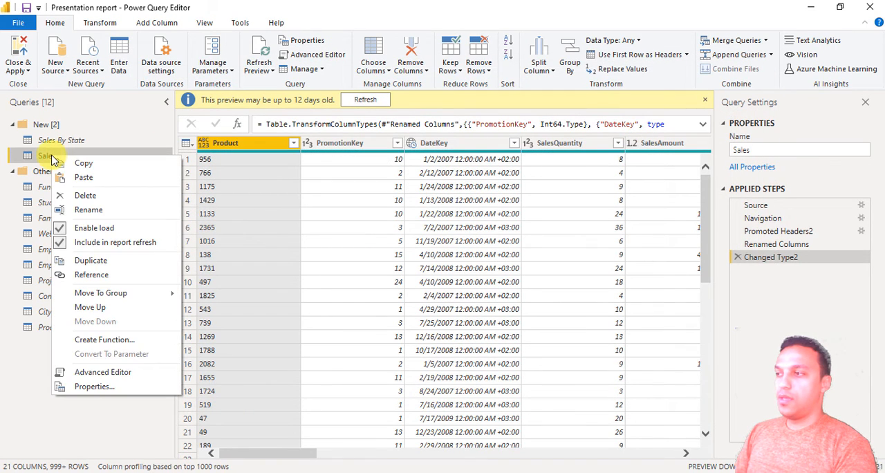
click(128, 388)
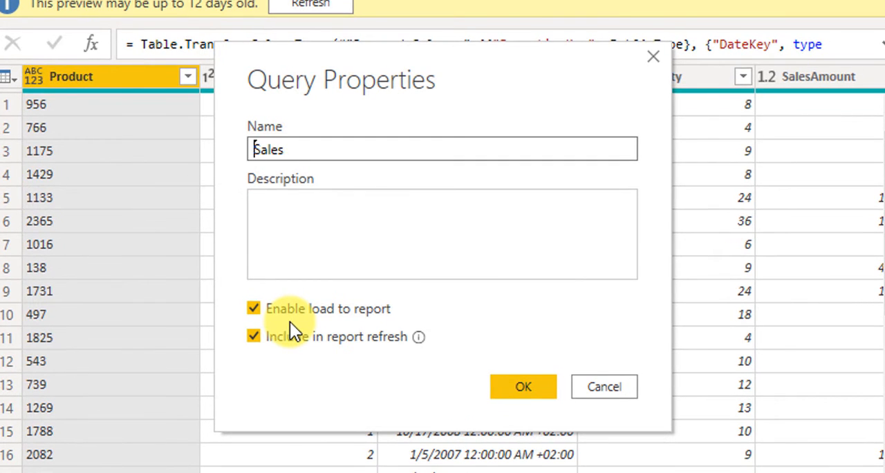
click(330, 258)
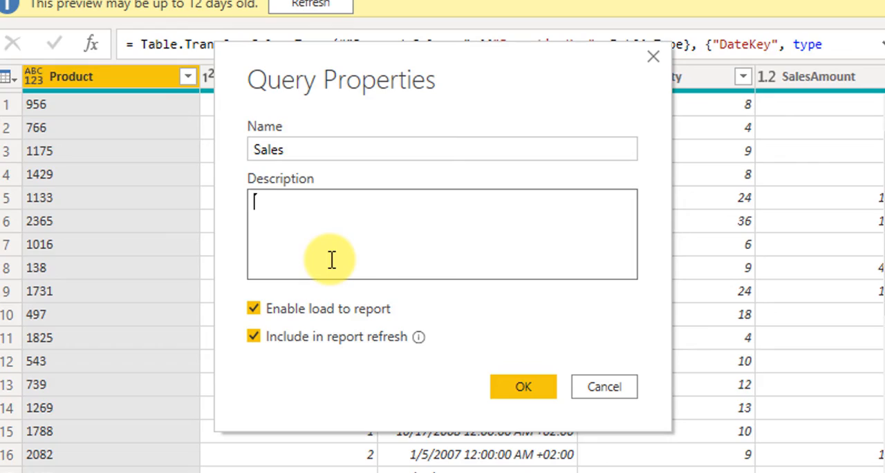
click(524, 386)
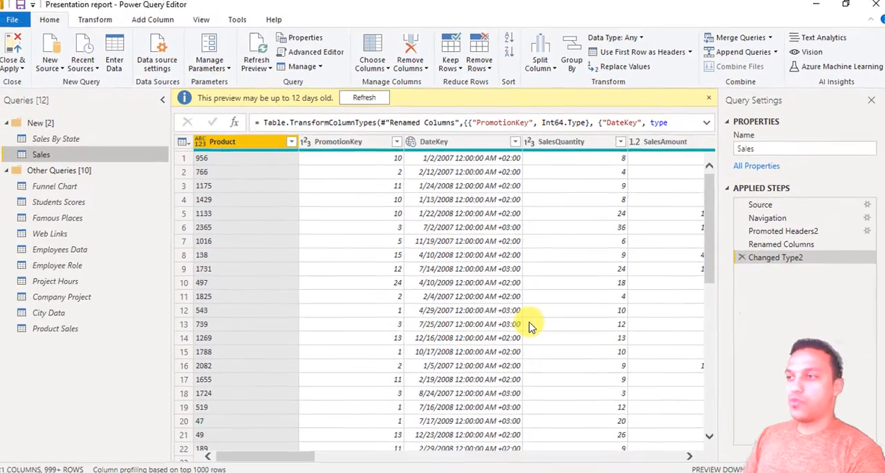
key(alt+Tab)
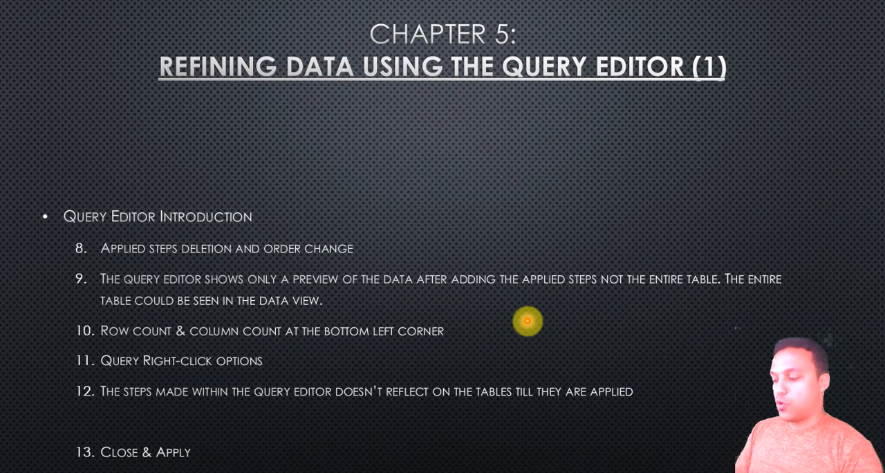
key(alt+Tab)
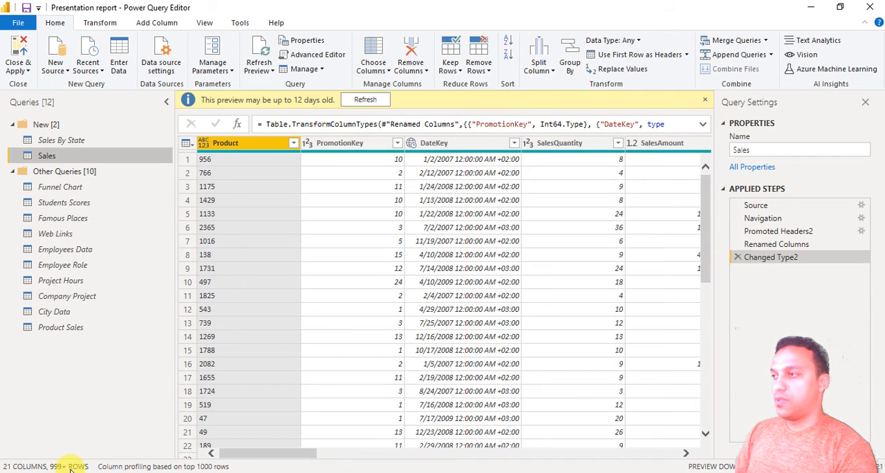
right_click(79, 159)
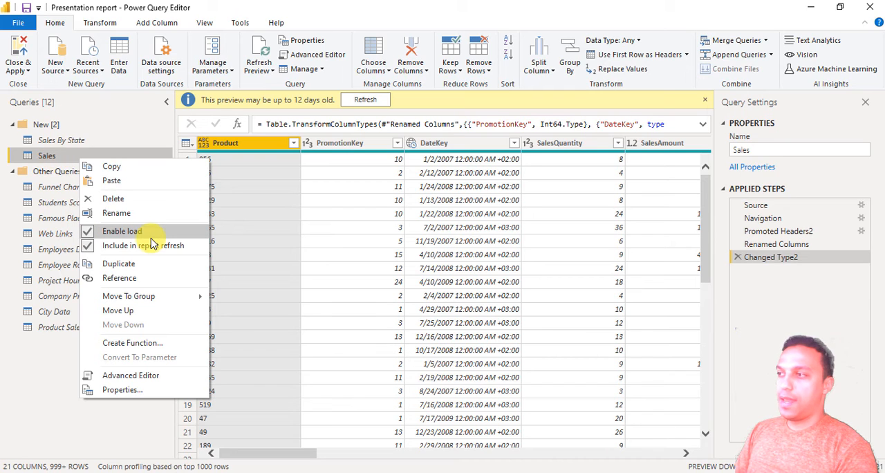
click(38, 410)
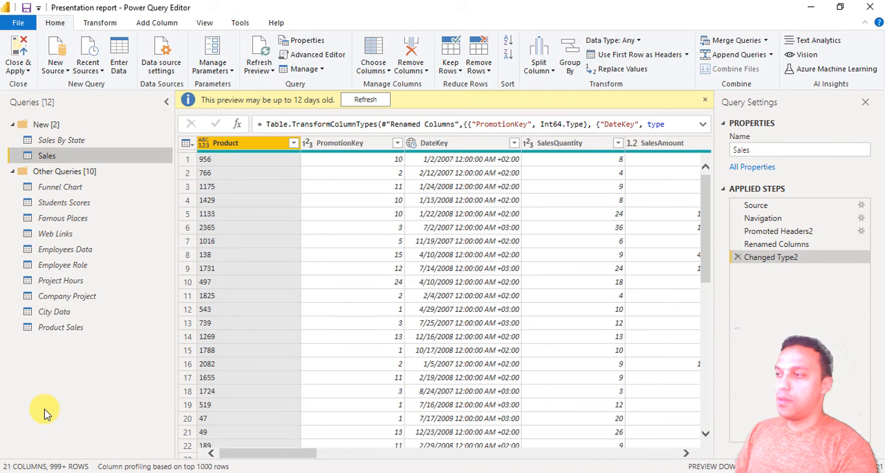
- Switch to the Power BI Desktop report window and apply the pending query changes
click(65, 425)
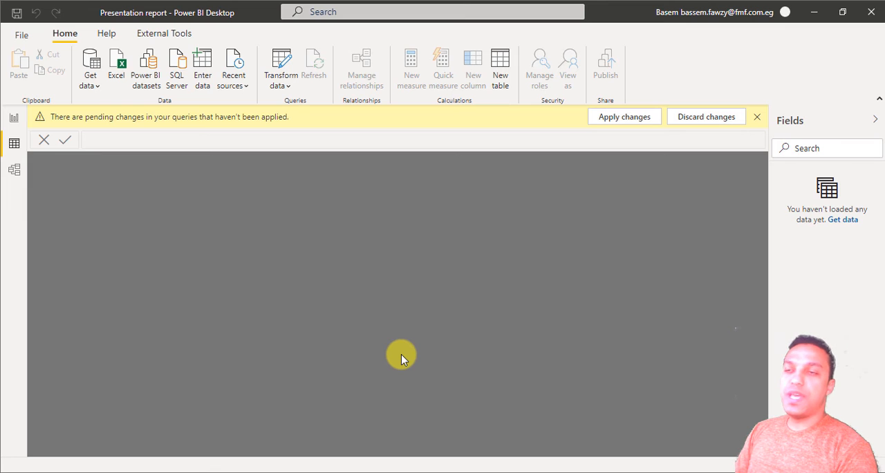
click(624, 119)
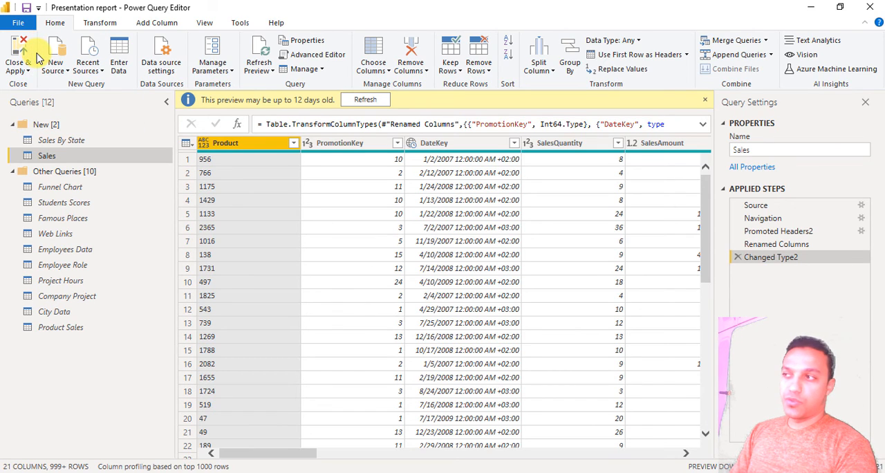
- Remove all columns except Product from the Sales query
click(25, 72)
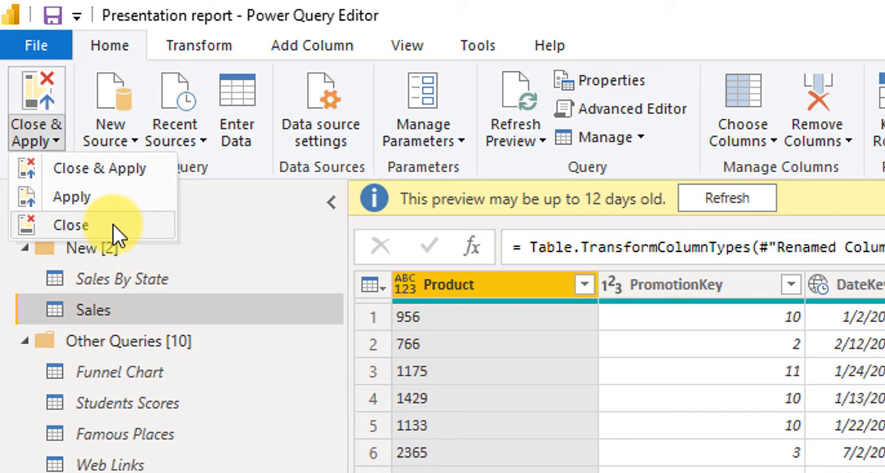
click(480, 291)
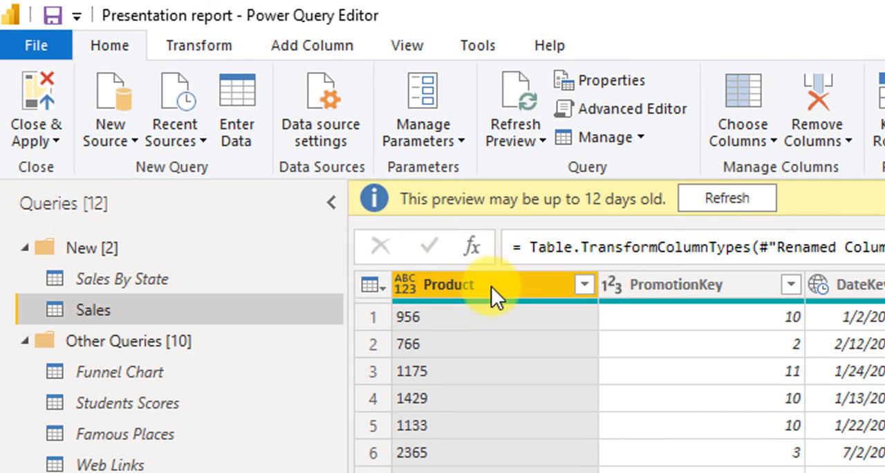
right_click(491, 285)
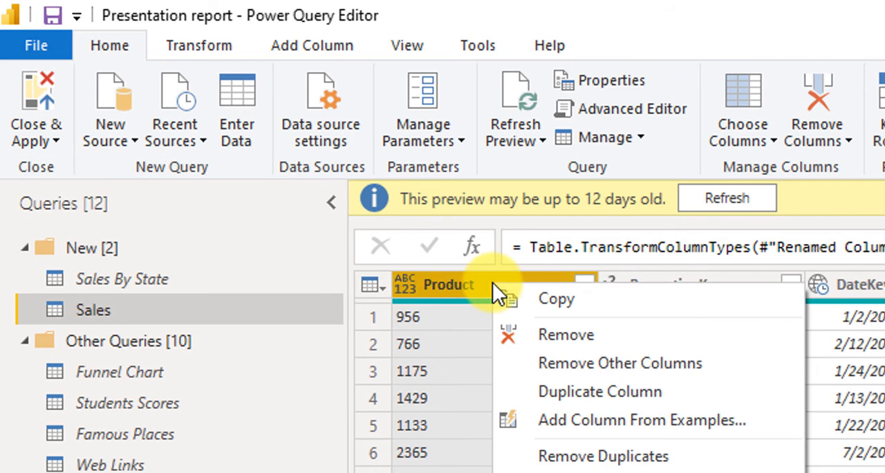
click(622, 373)
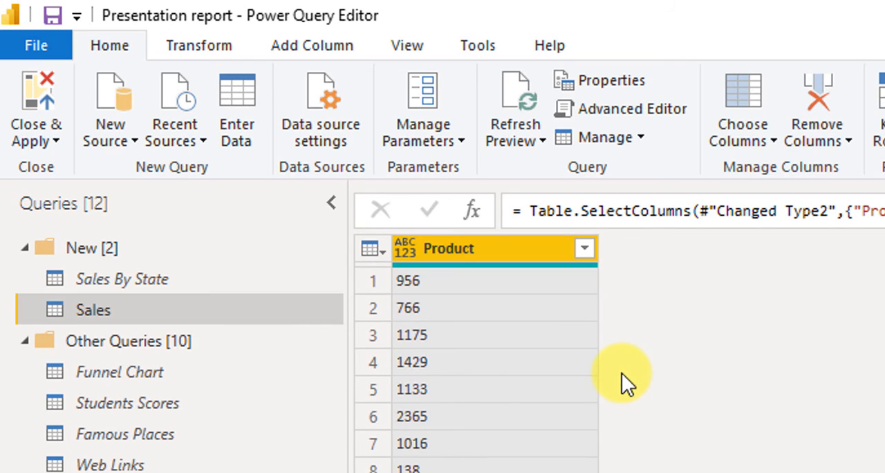
- Apply the pending changes without closing the query editor, check the Sales table in Power BI Desktop, and return to the editor
click(50, 128)
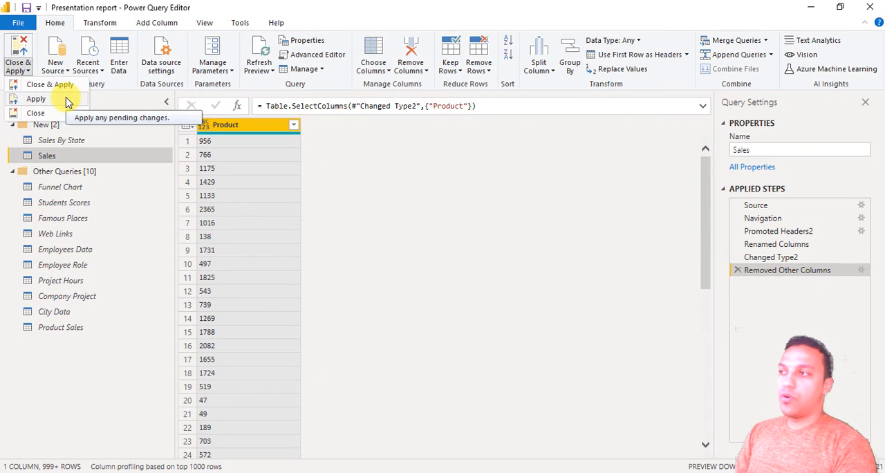
click(67, 103)
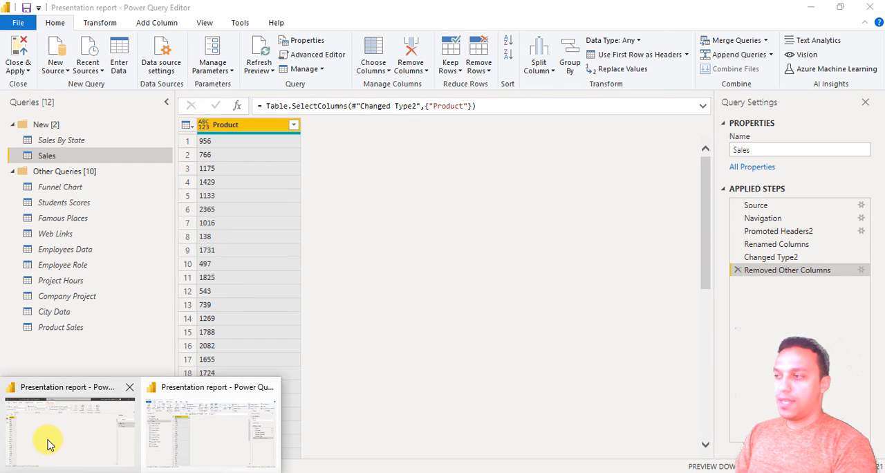
click(48, 443)
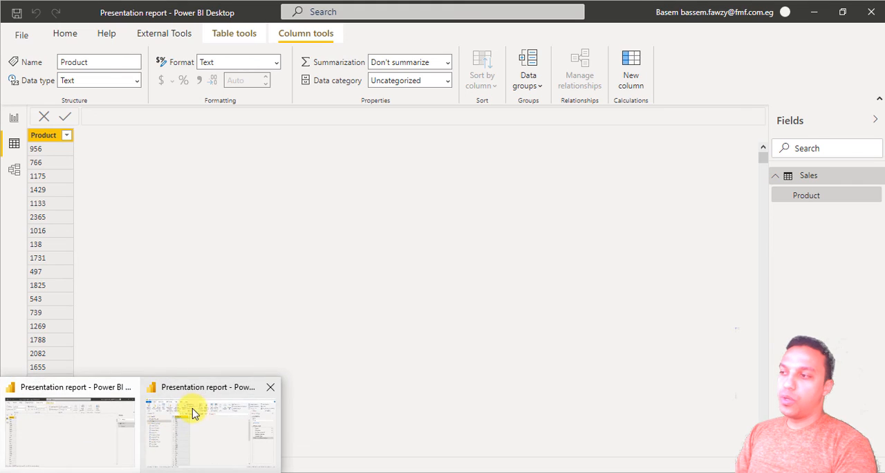
click(193, 413)
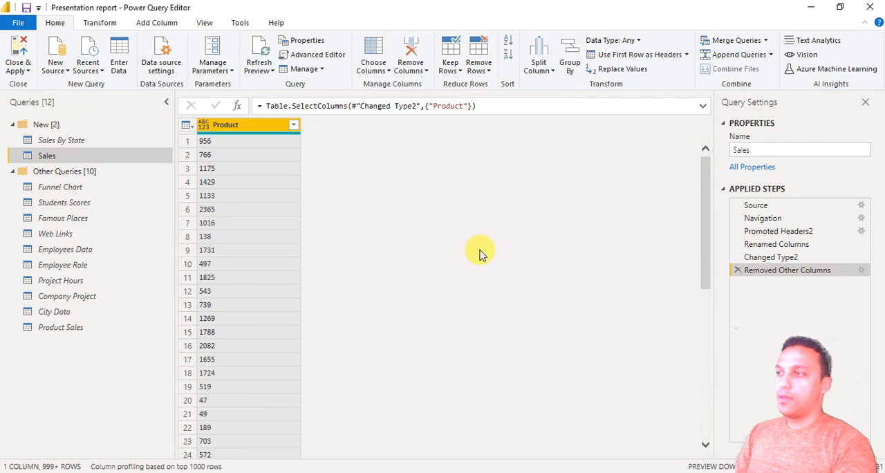
- Delete the Removed Other Columns step from the Sales query's applied steps
click(738, 270)
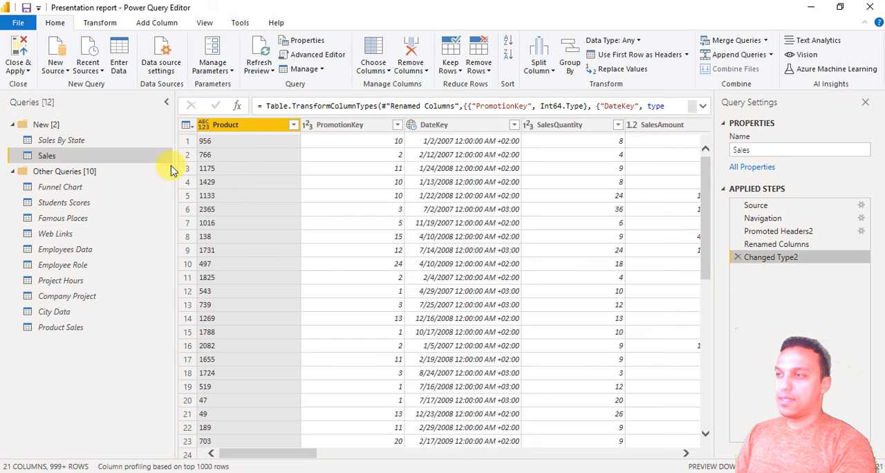
click(20, 68)
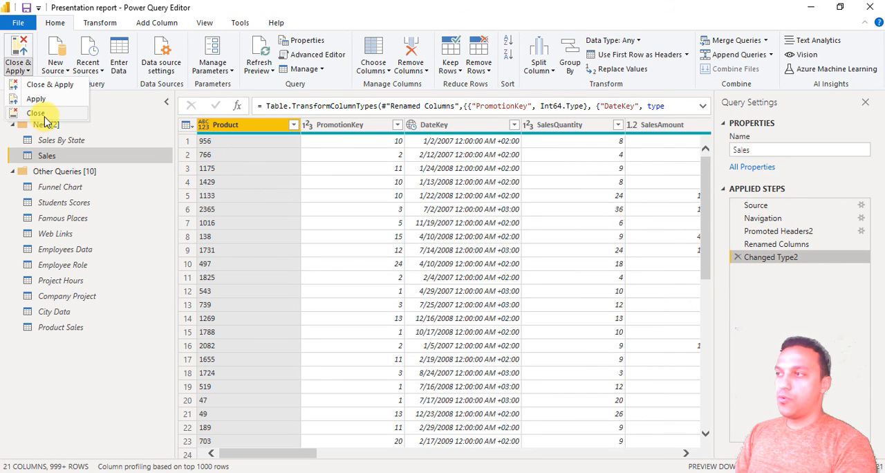
click(128, 135)
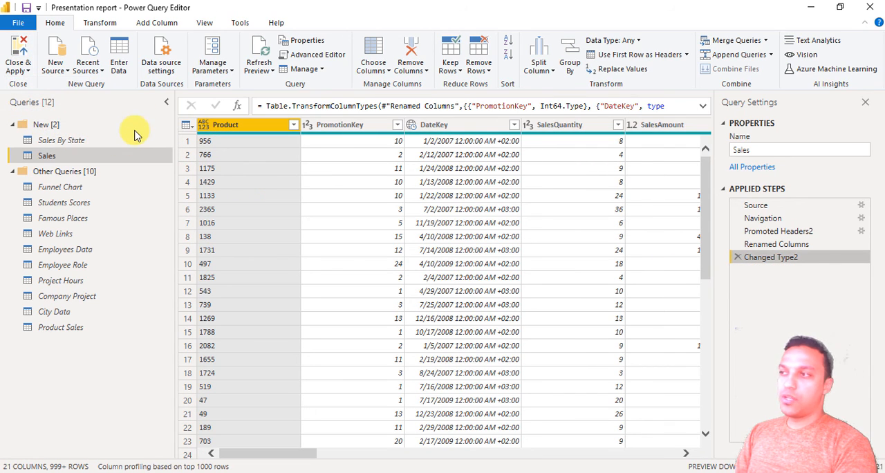